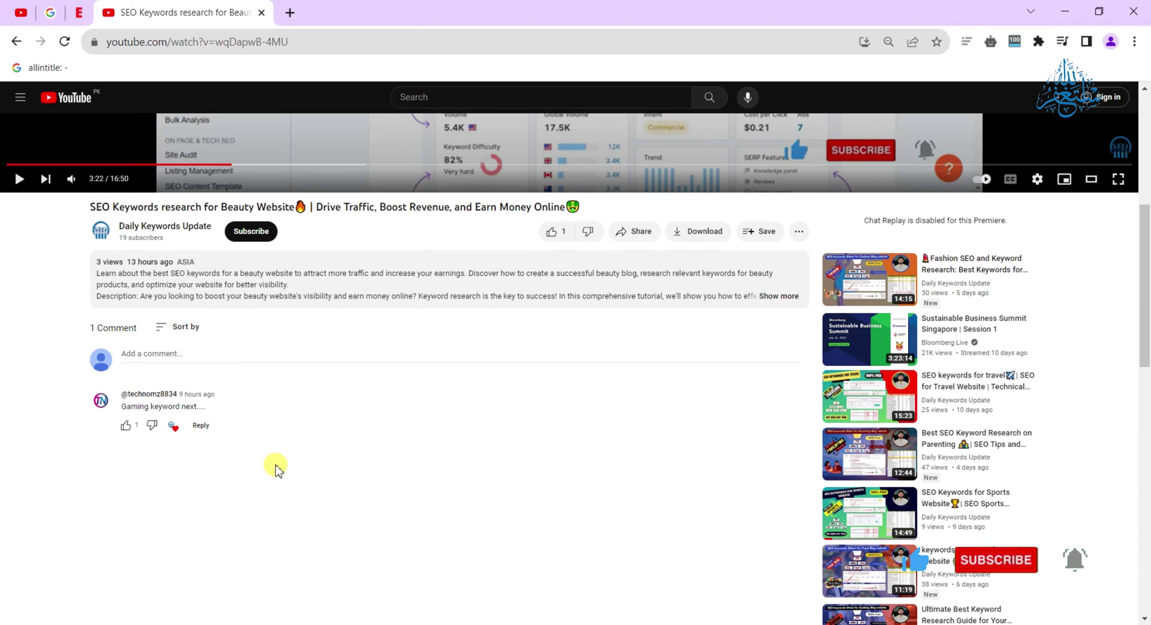
Enlarge the video page and highlight the viewer comment asking for gaming keywords.
key("ctrl+plus")
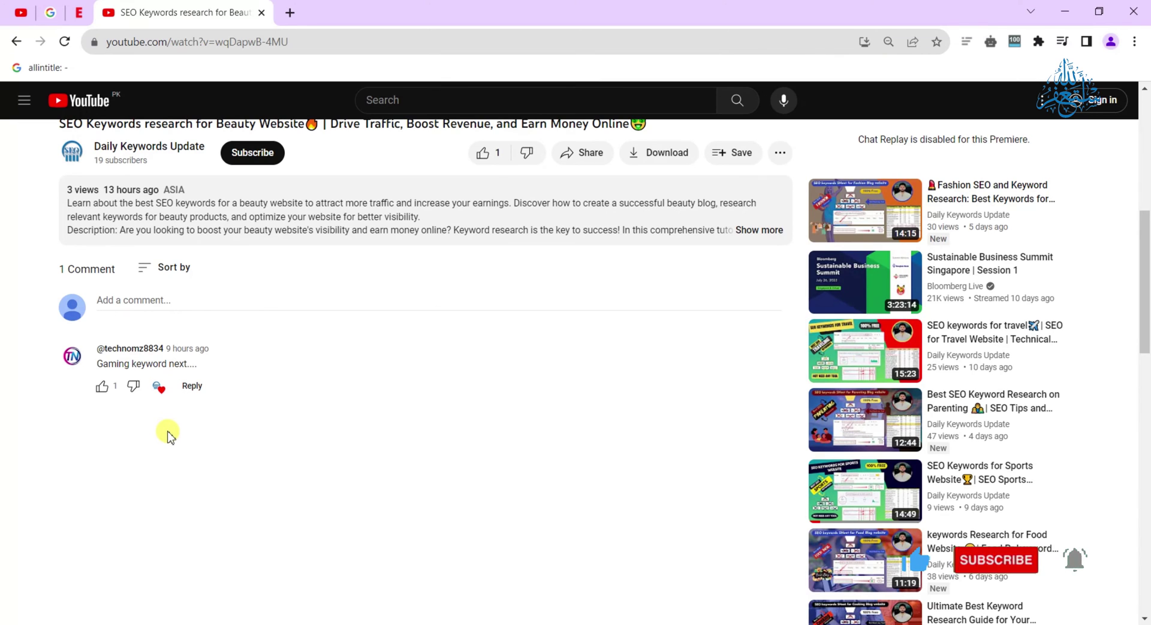
left_click_drag(31, 329, 191, 398)
left_click(312, 427)
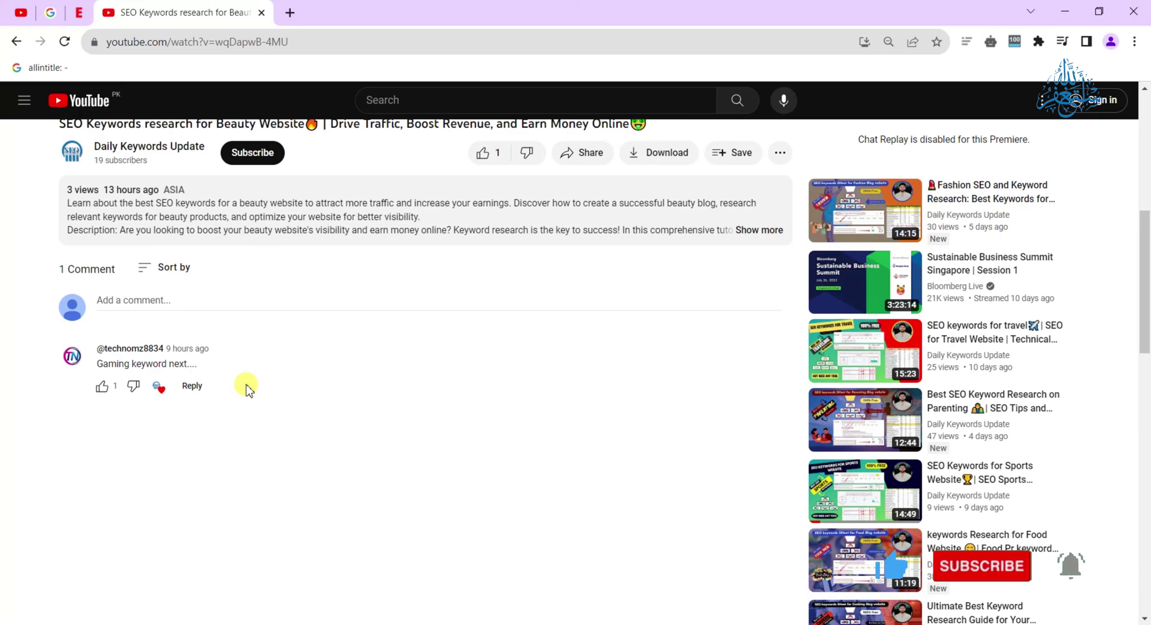
Switch to the channel's page and look through its uploaded keyword research videos.
key("ctrl+Tab")
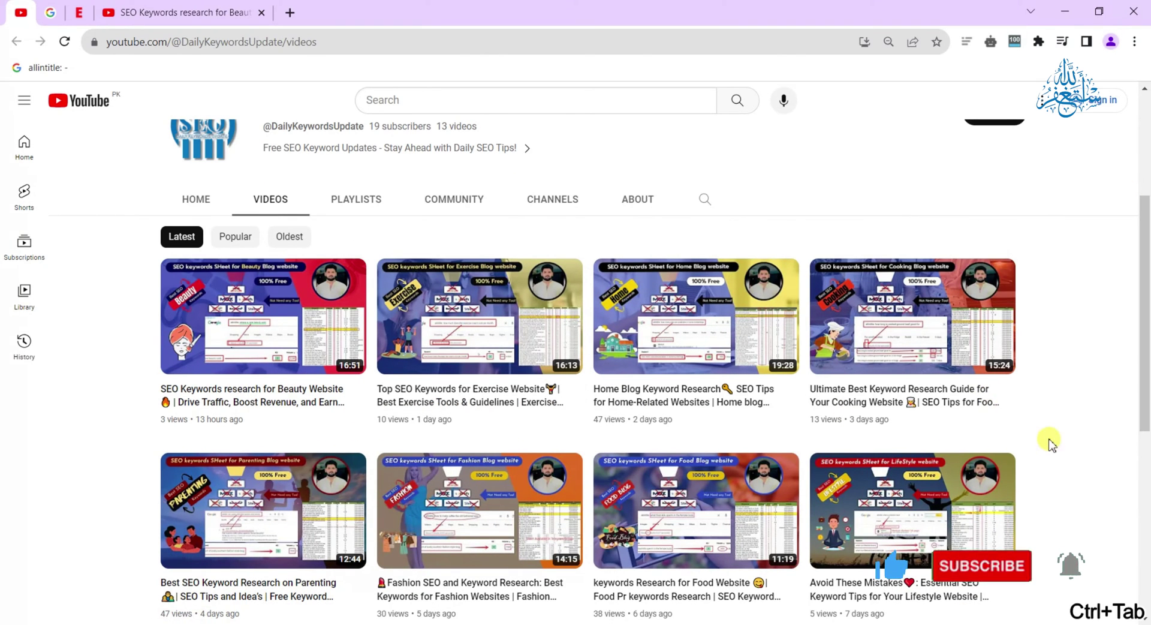
left_click_drag(1145, 235, 1145, 270)
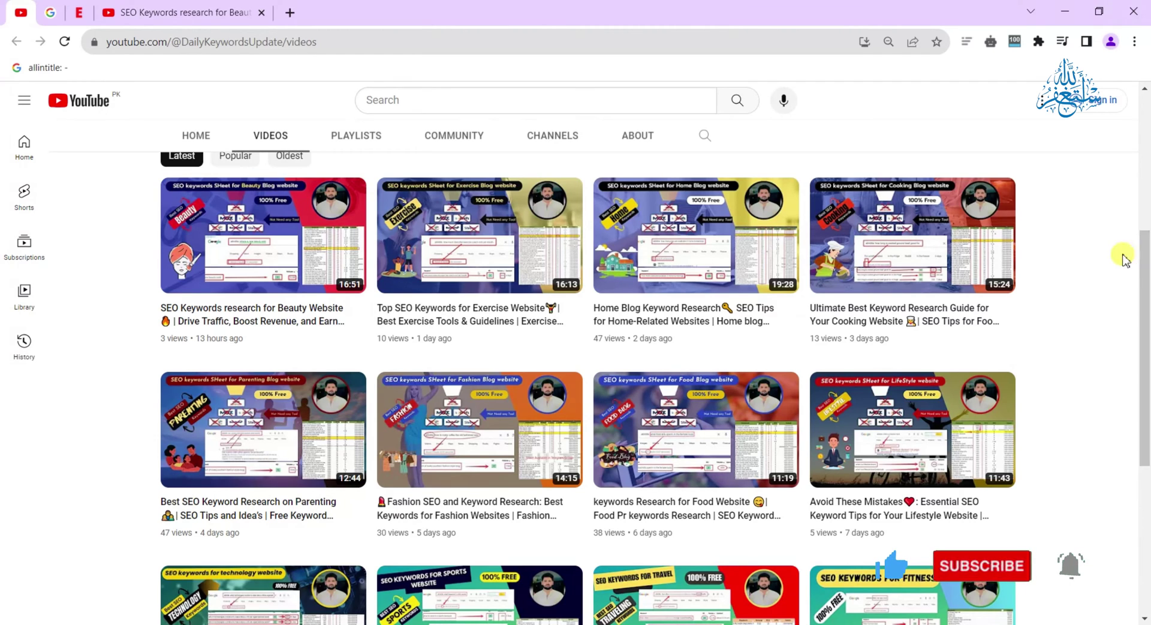
left_click_drag(1145, 276, 1145, 293)
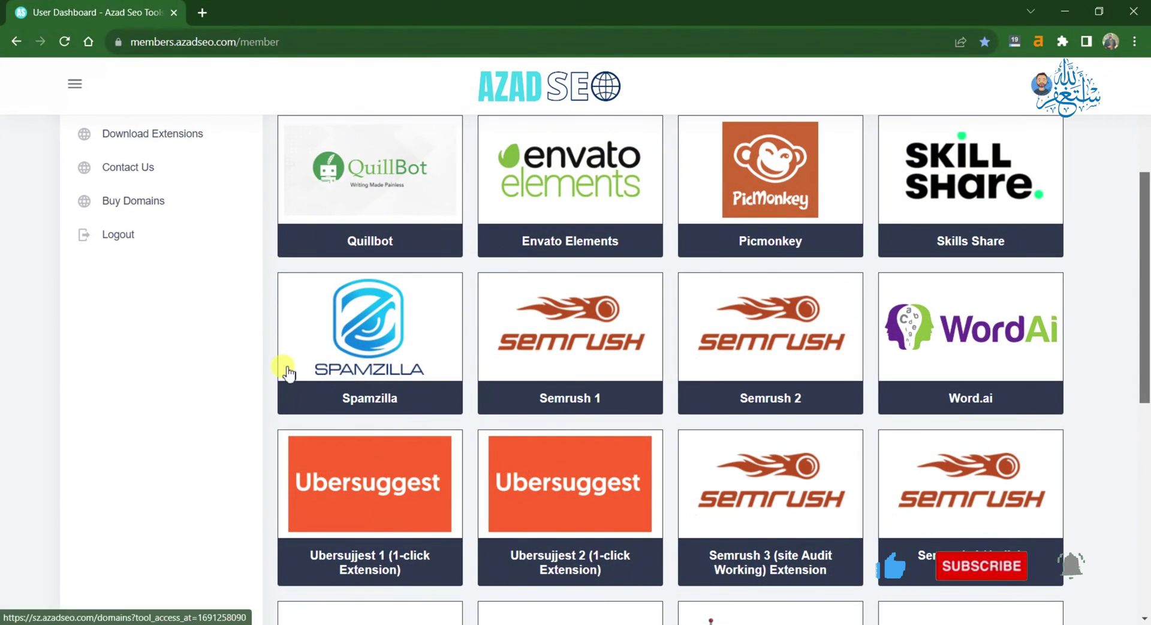
Open Semrush 1 from the Azad SEO member dashboard and go to its Keyword Overview.
scroll(1142, 186, "up", 1)
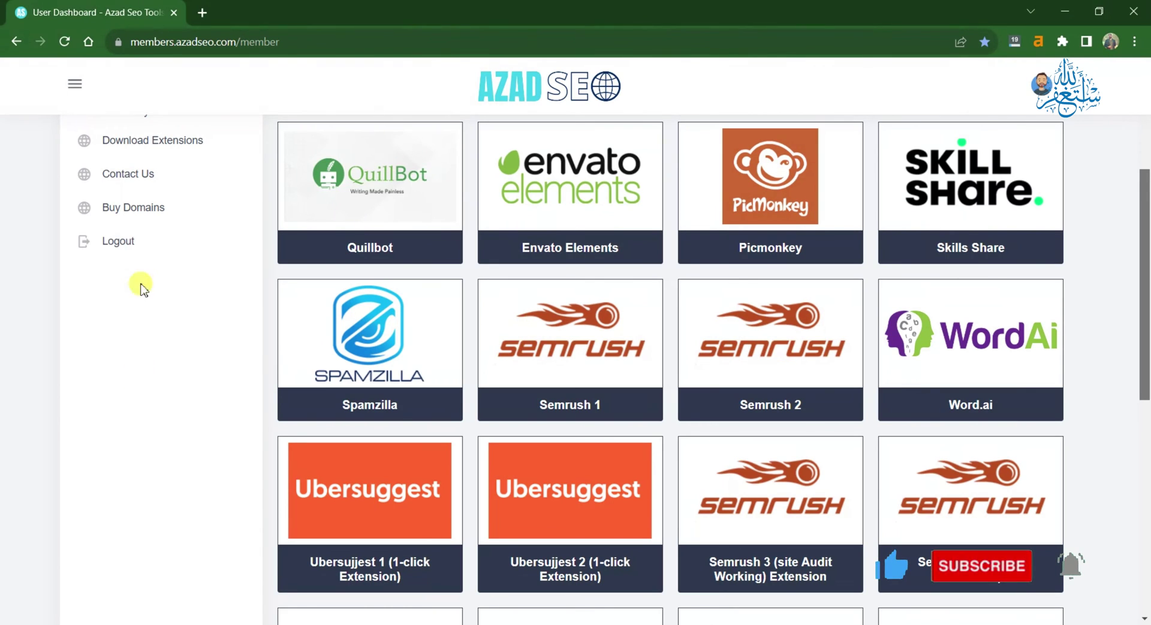
left_click(519, 348)
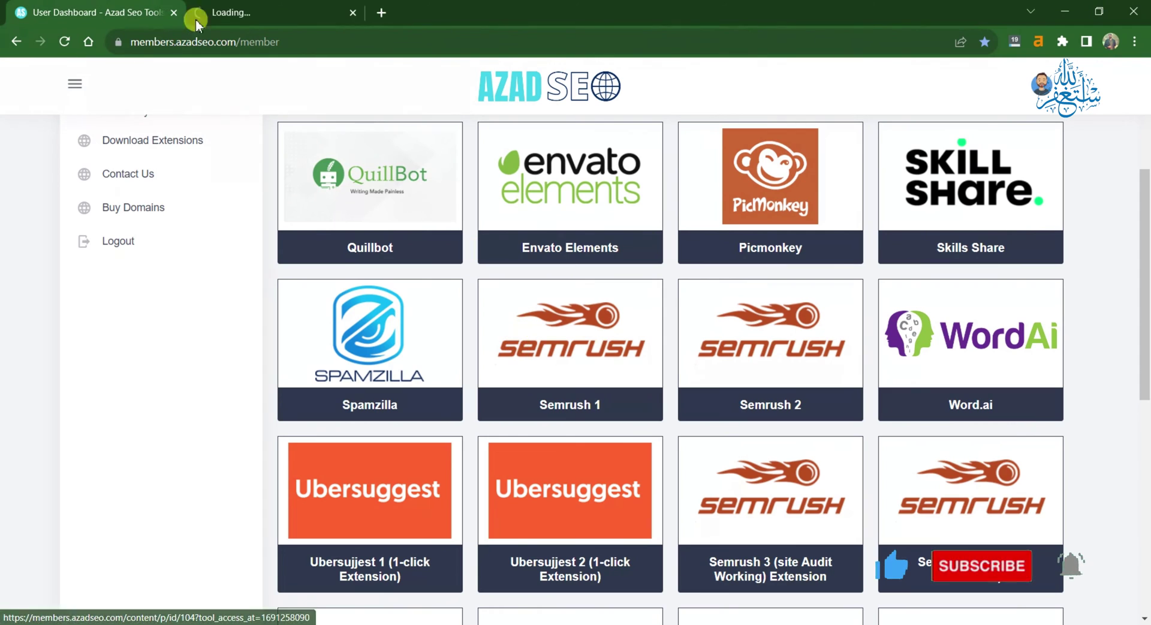
left_click(239, 4)
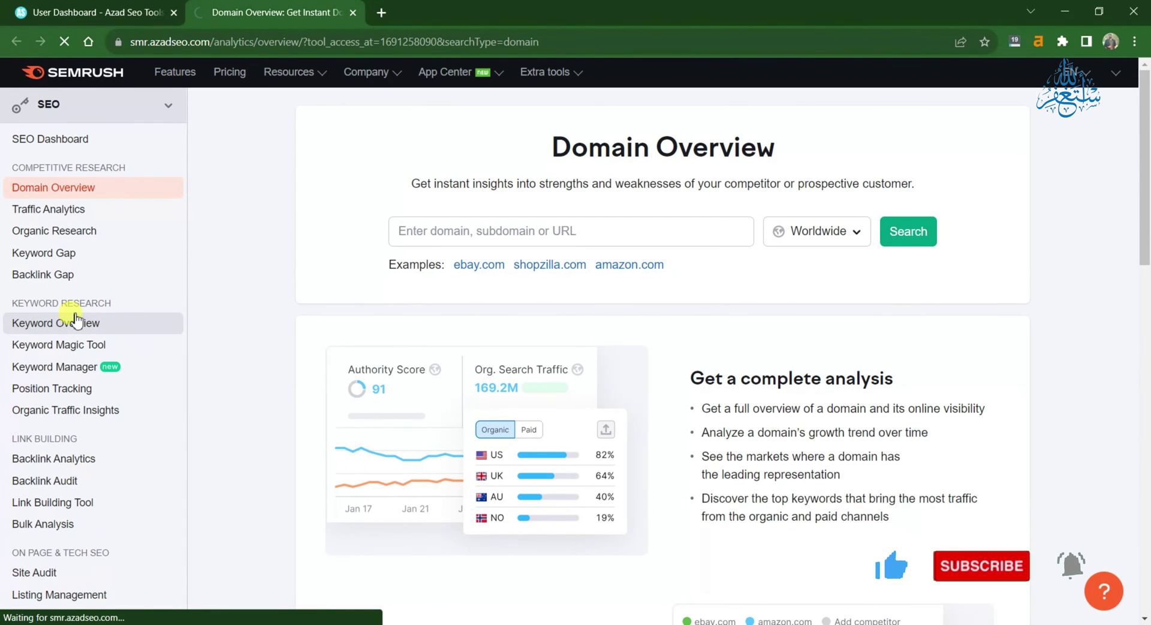
left_click(76, 321)
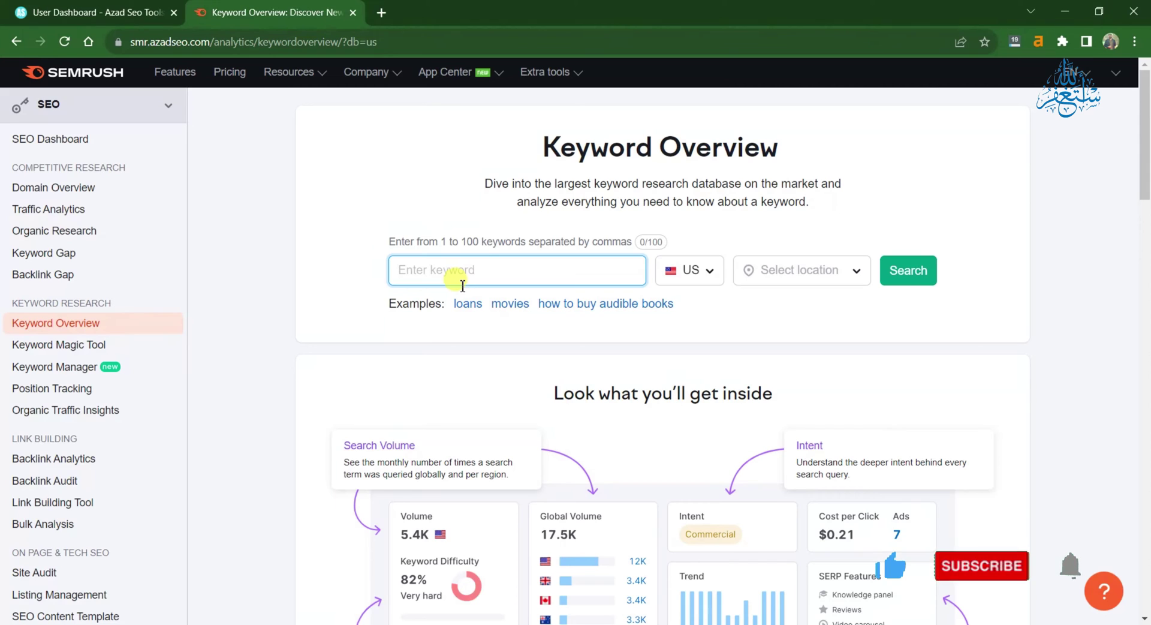
Search the US database for the keyword "game" and review its volume, difficulty and keyword ideas.
type("game")
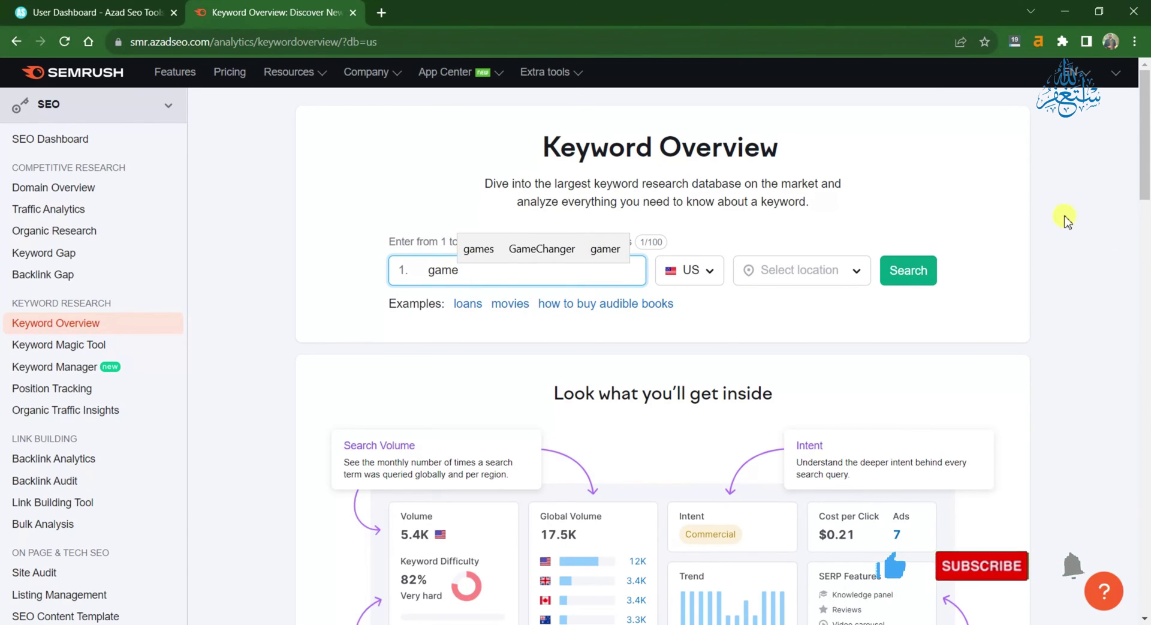
left_click(901, 279)
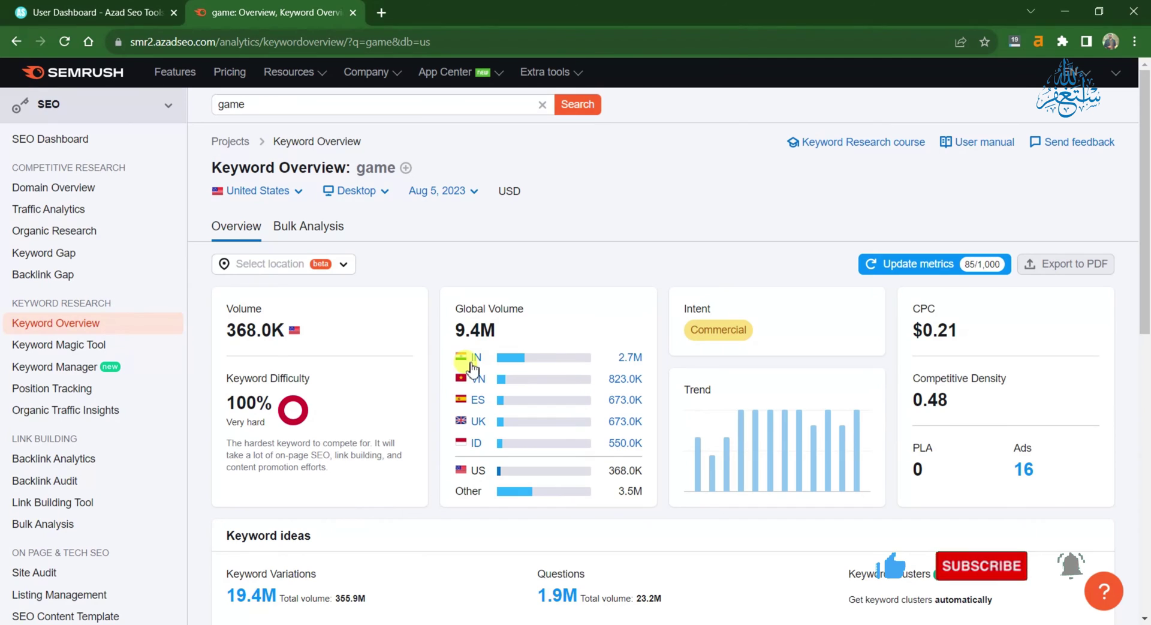
mouse_move(502, 378)
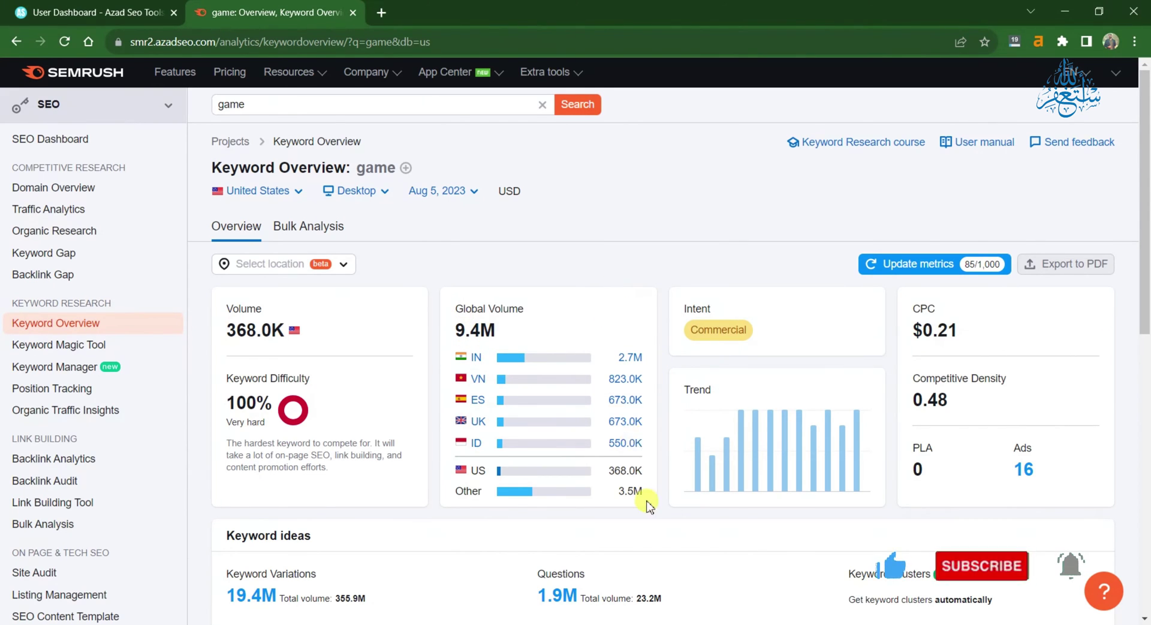
scroll(540, 527, "down", 2)
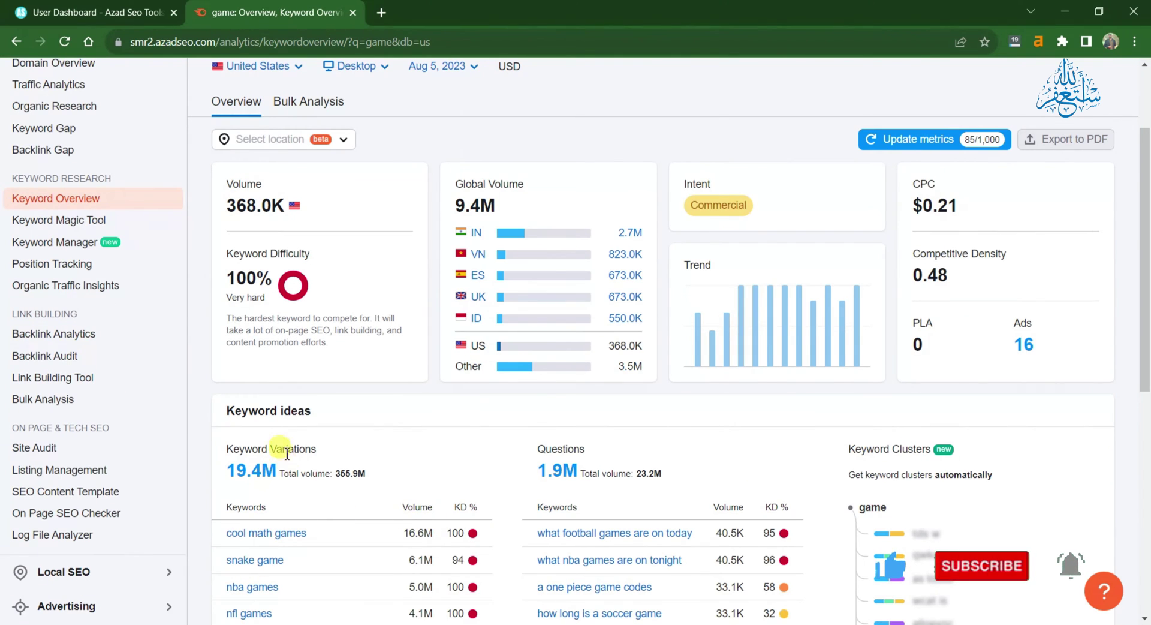
scroll(283, 441, "down", 2)
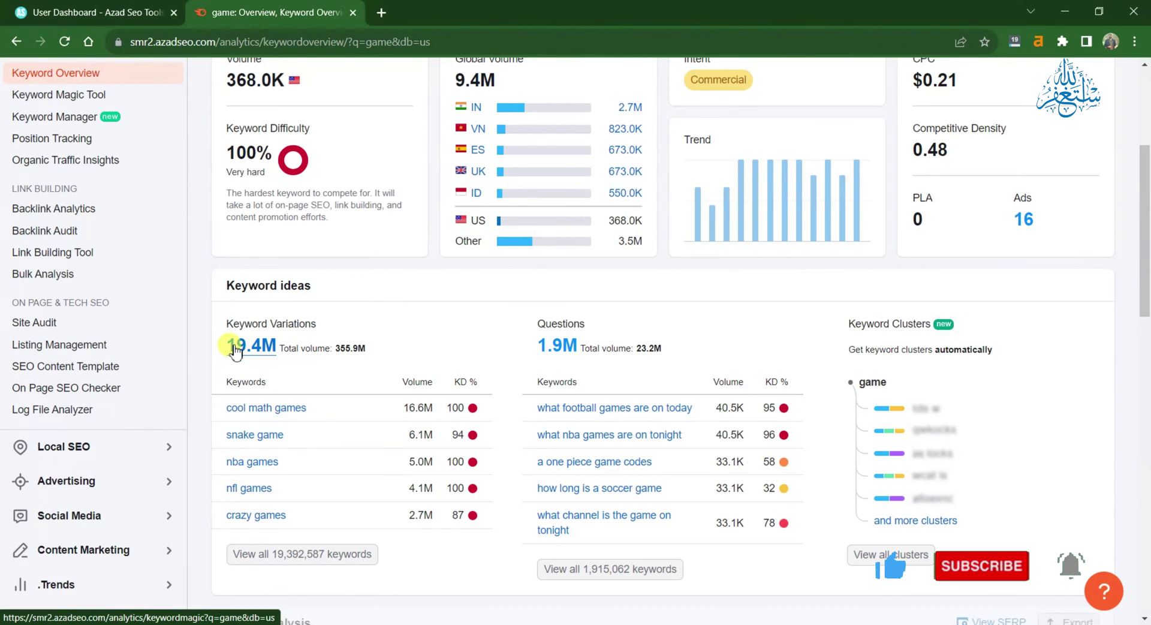
Open the full list of keyword variations for "game" and highlight the total number of keywords.
left_click(330, 552)
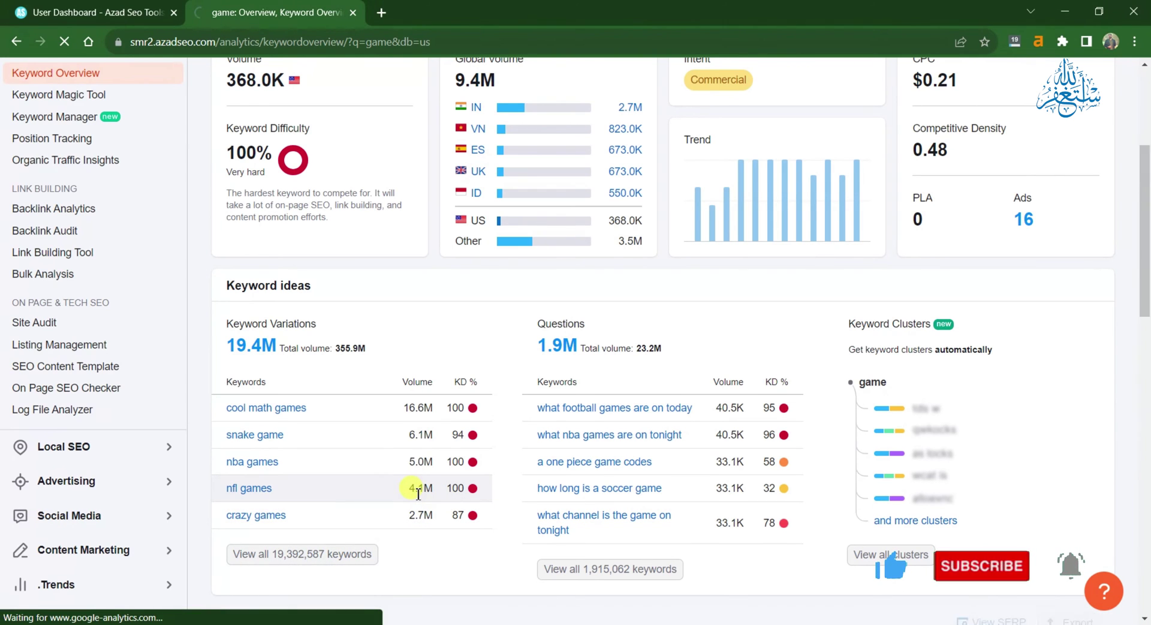
left_click(273, 554)
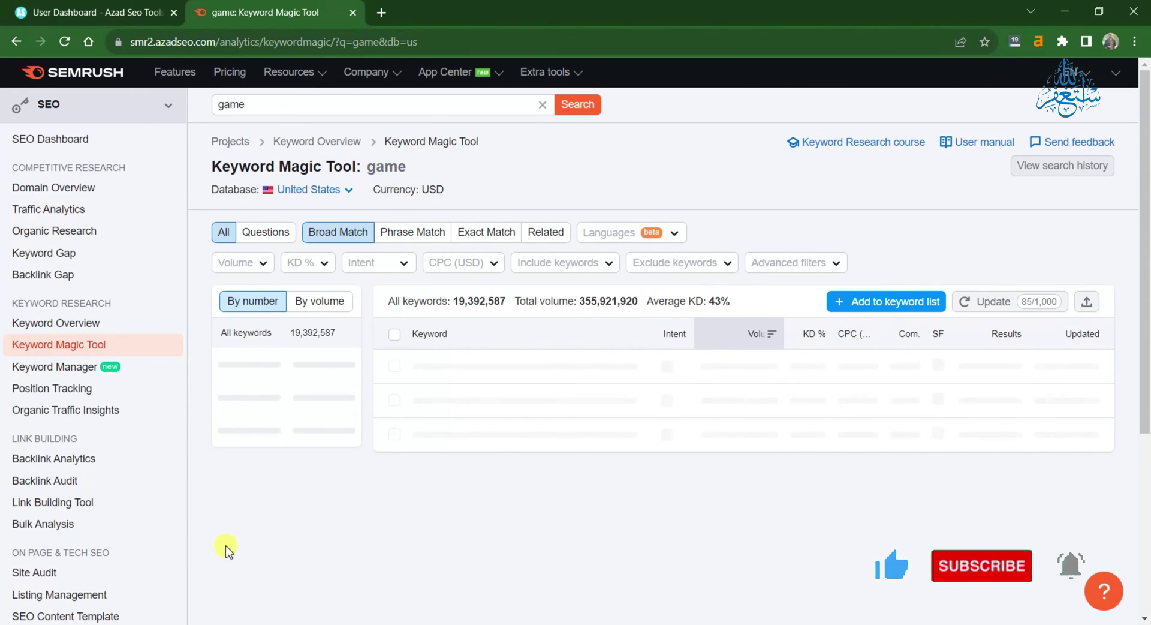
left_click_drag(454, 301, 499, 301)
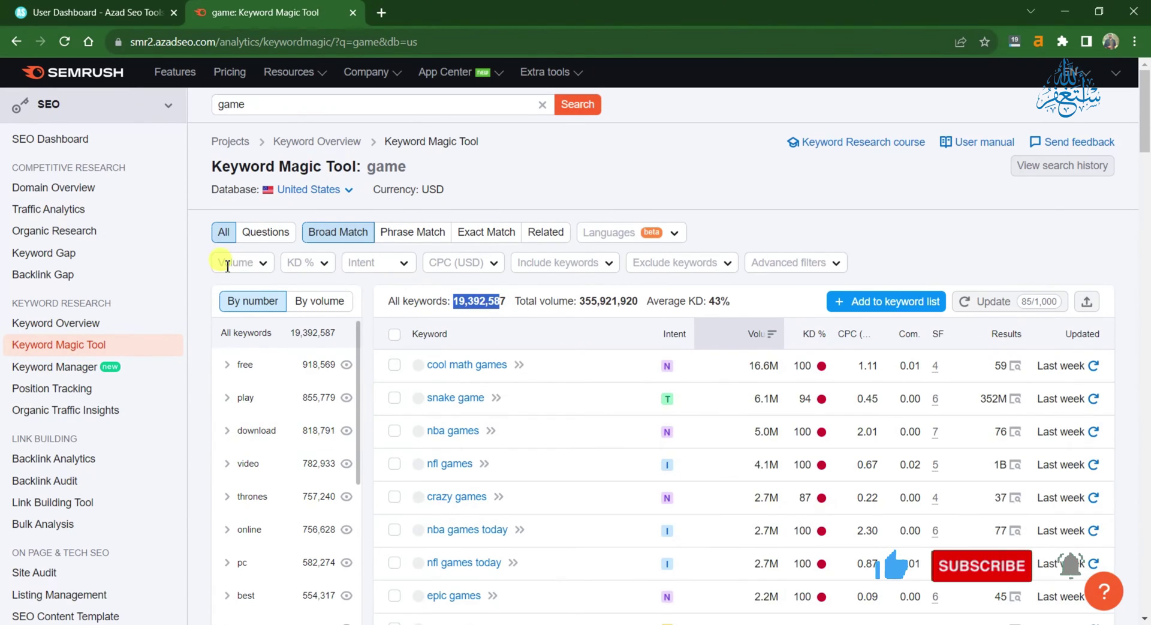
Filter the keyword list to a minimum volume of 200 and a maximum keyword difficulty of 50%.
left_click(227, 264)
left_click(257, 466)
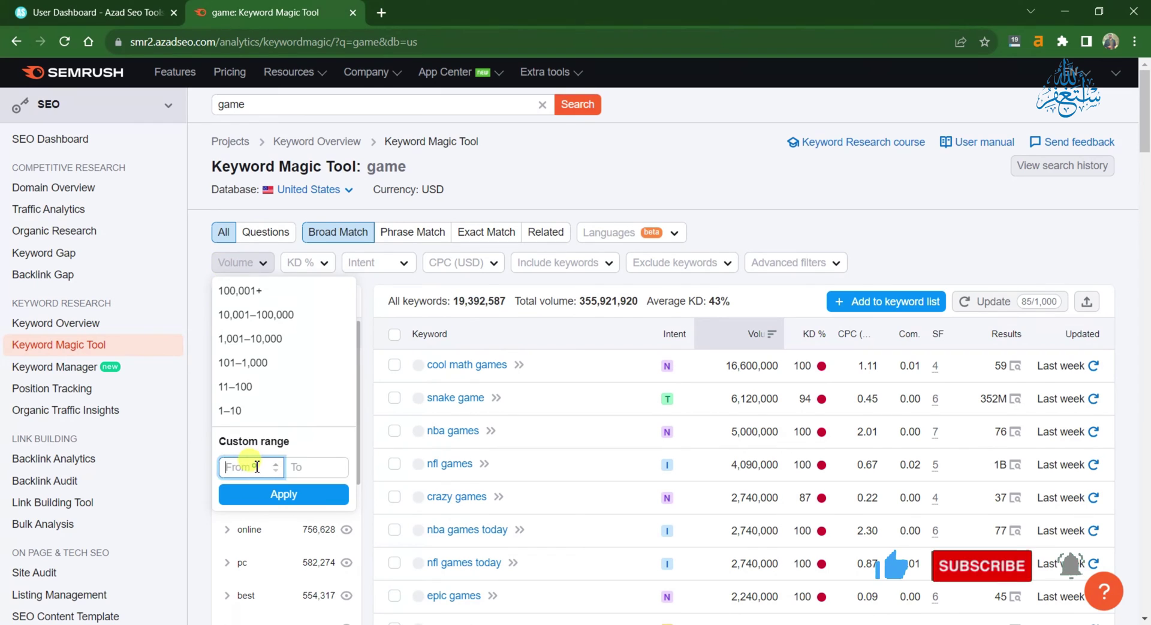
type("200")
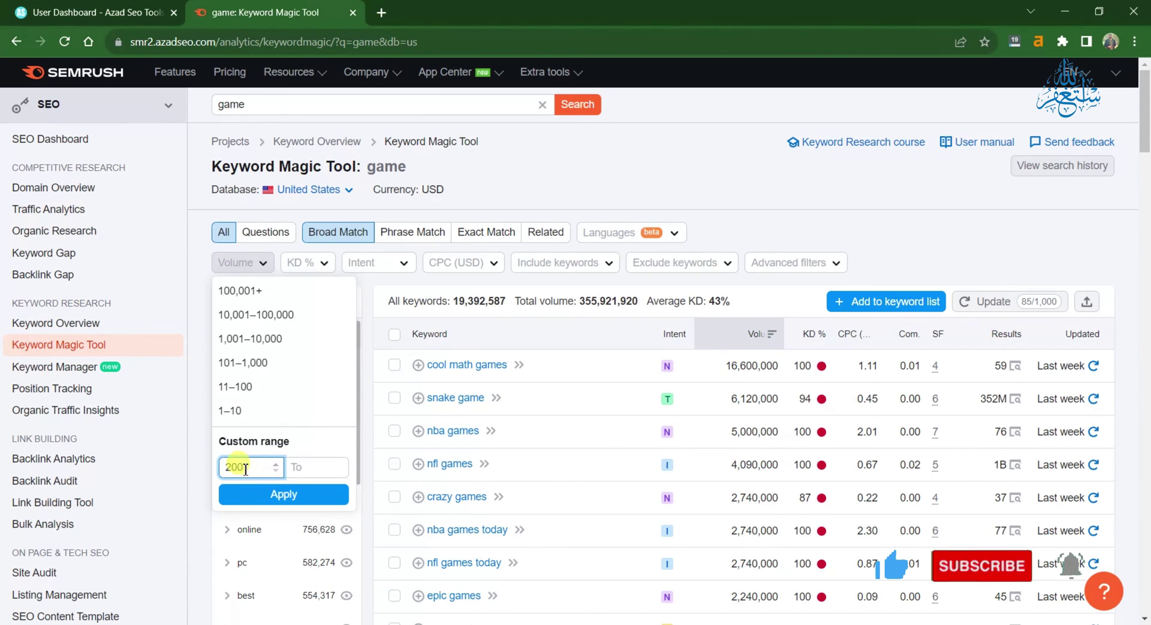
left_click(282, 493)
left_click(316, 262)
left_click(386, 466)
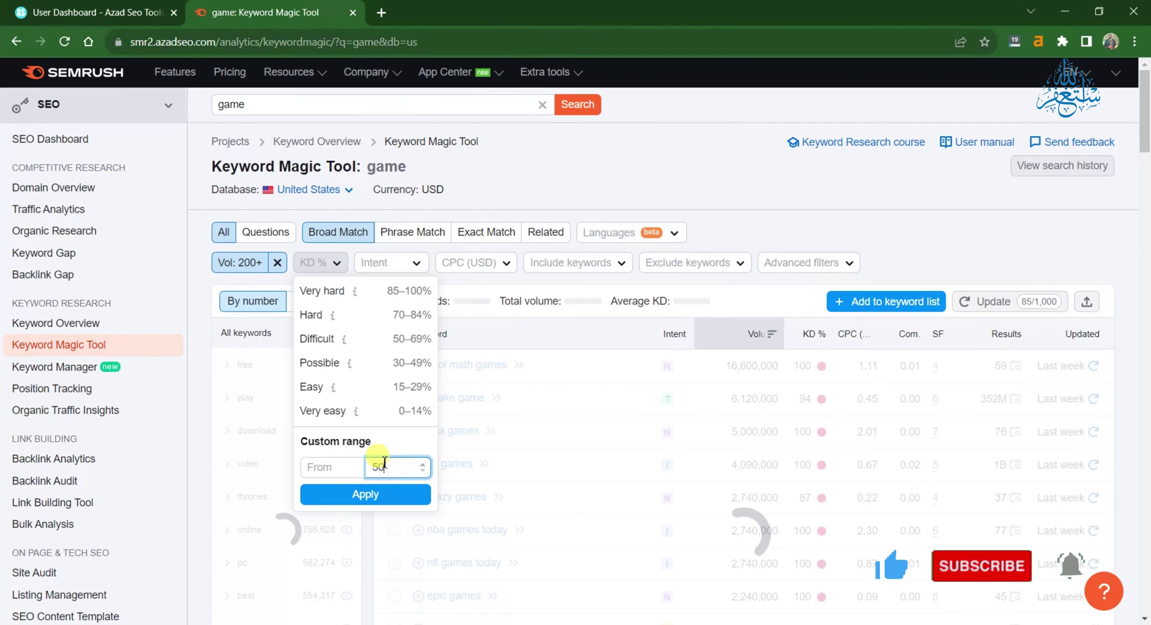
left_click(387, 493)
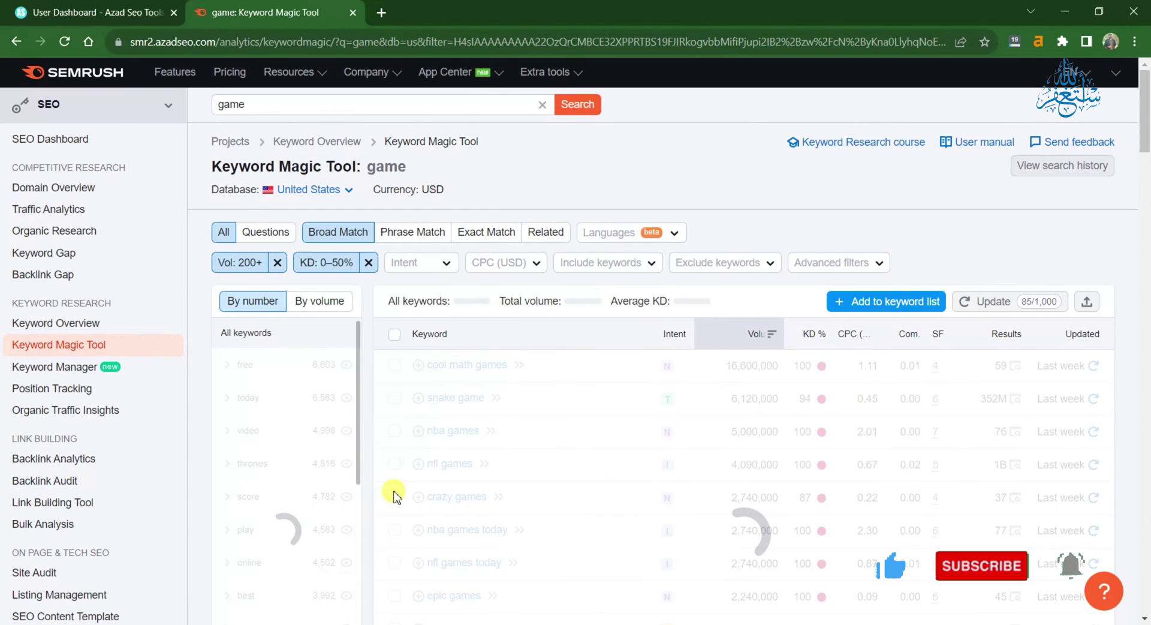
Add an include filter for any keywords containing "game".
left_click(586, 260)
left_click(661, 404)
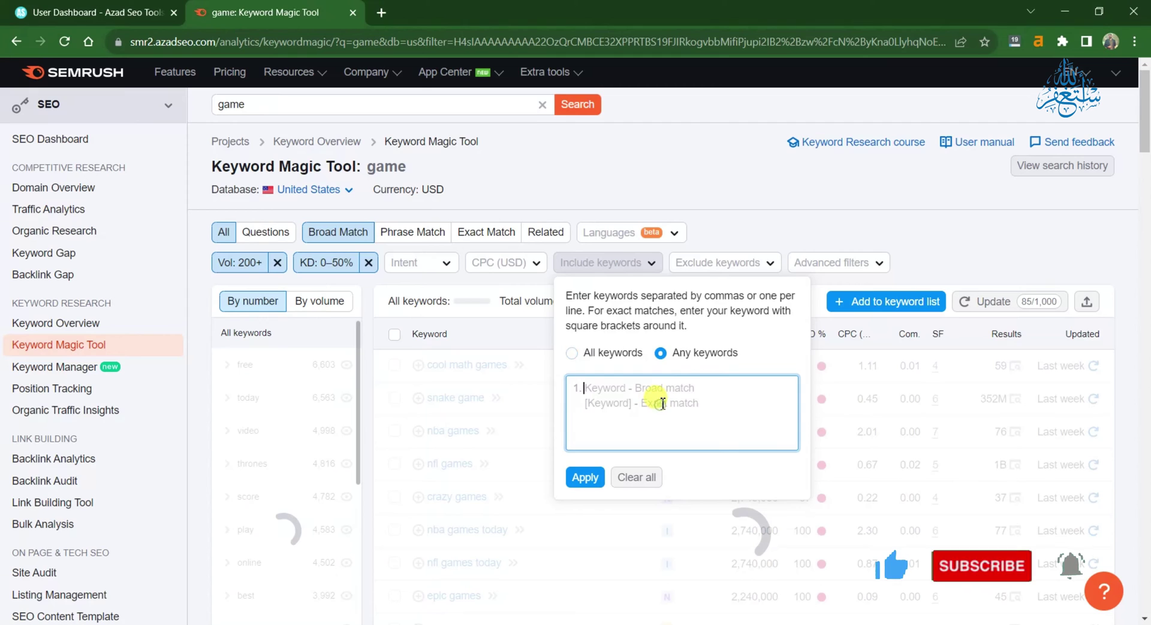
type("gae")
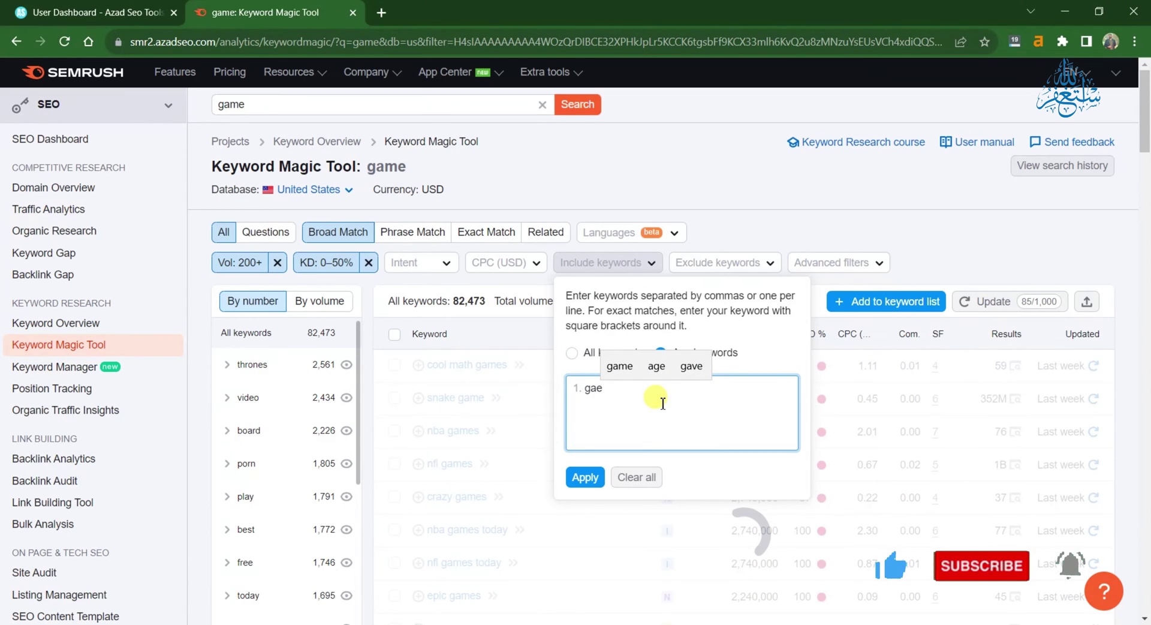
key("BackSpace")
key("BackSpace")
type("am")
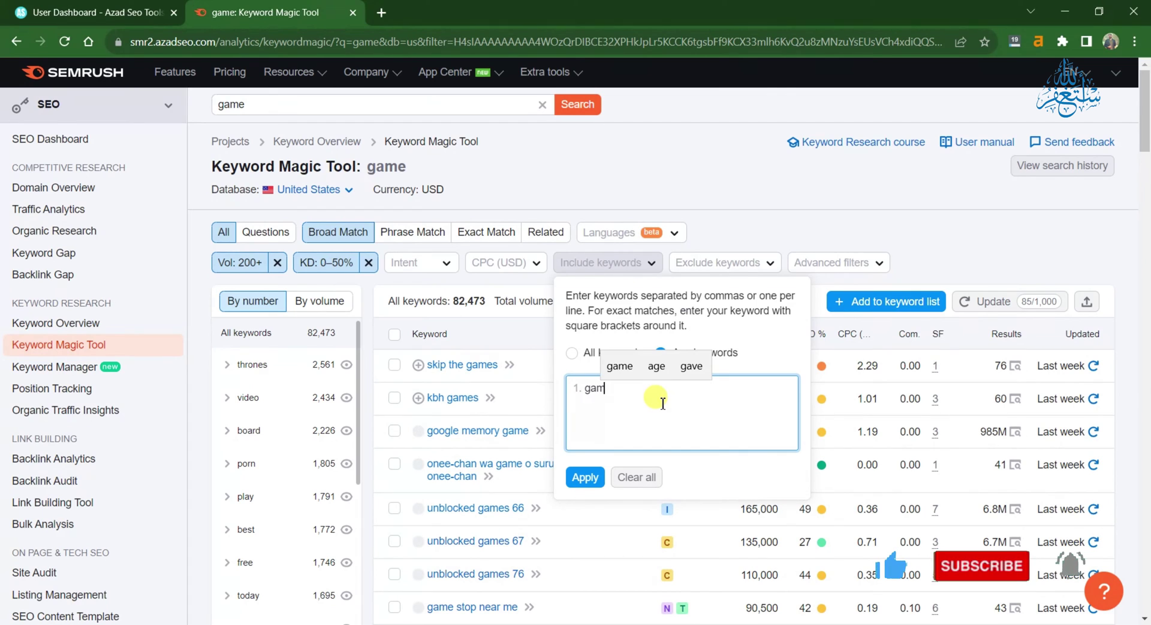
type("e")
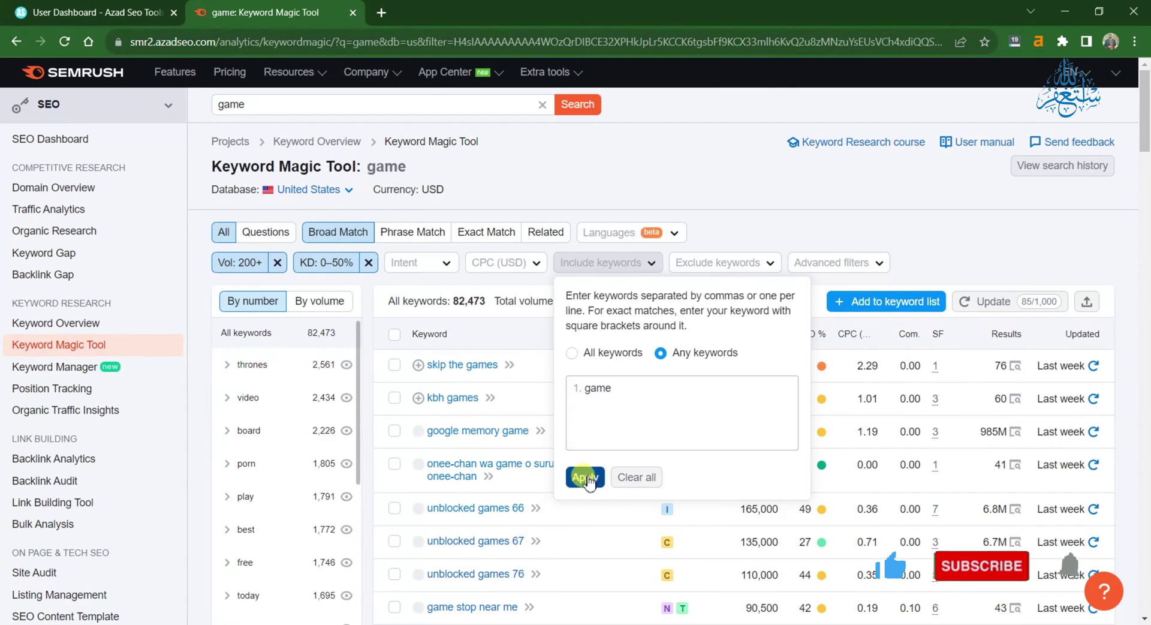
left_click(588, 477)
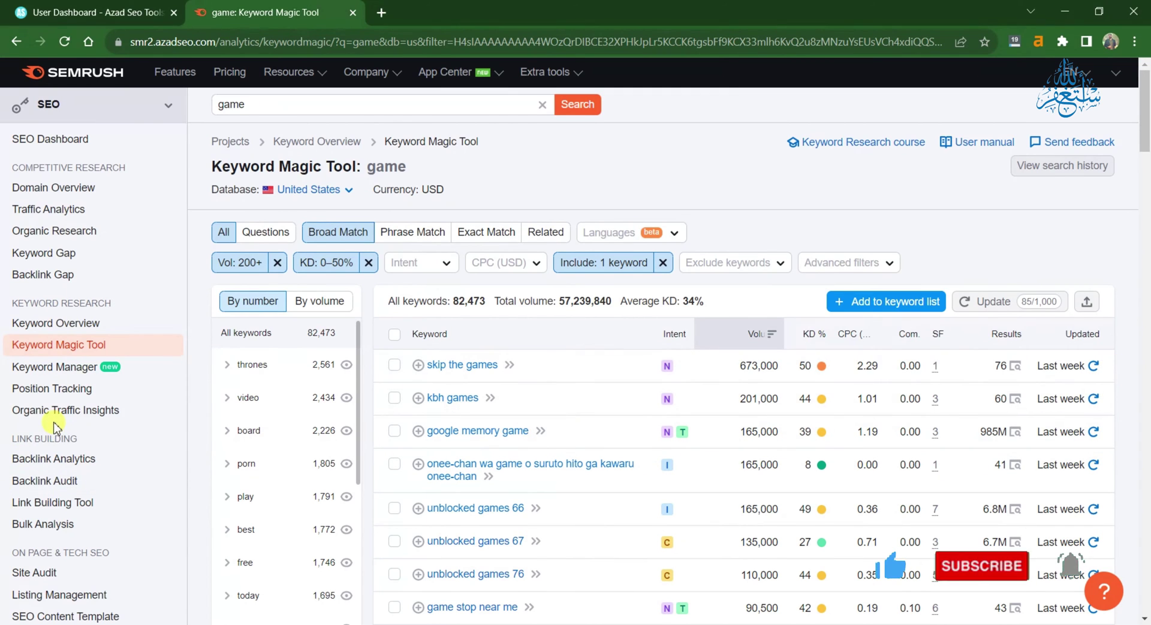
Check the Questions keywords, return to All, and open the export options for the filtered list.
left_click(258, 235)
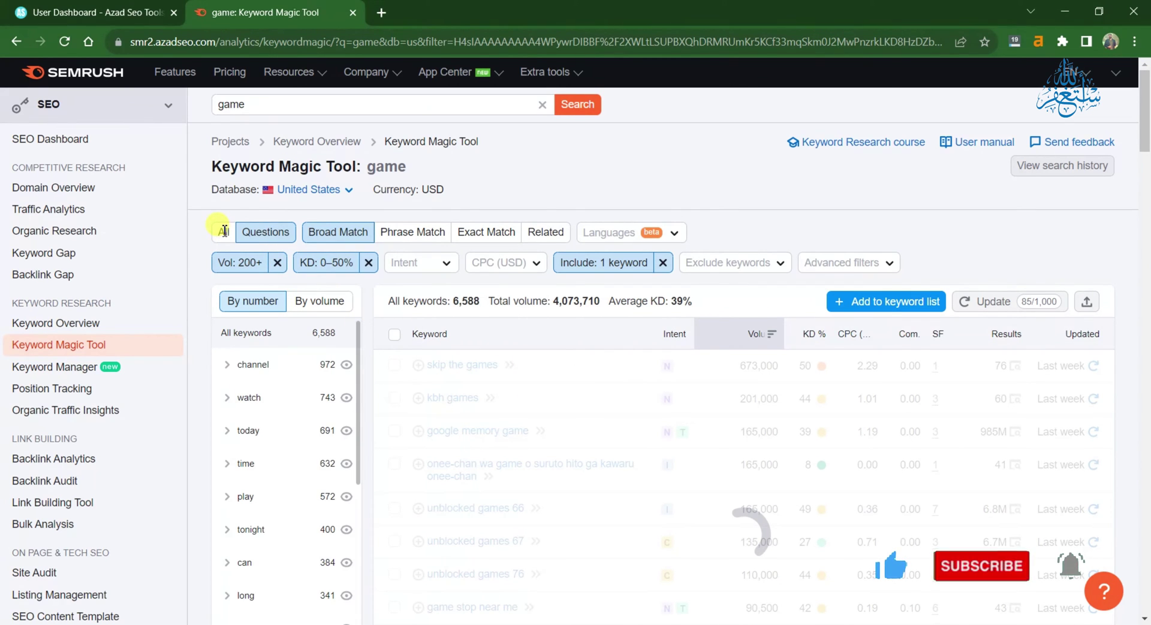
left_click(224, 233)
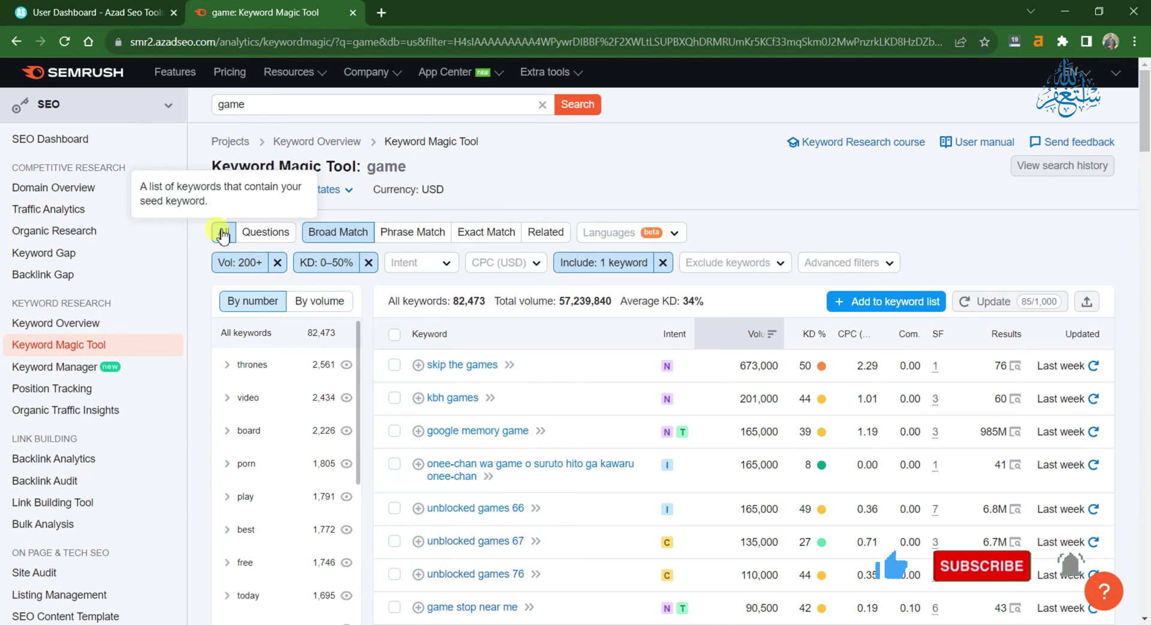
left_click(1086, 301)
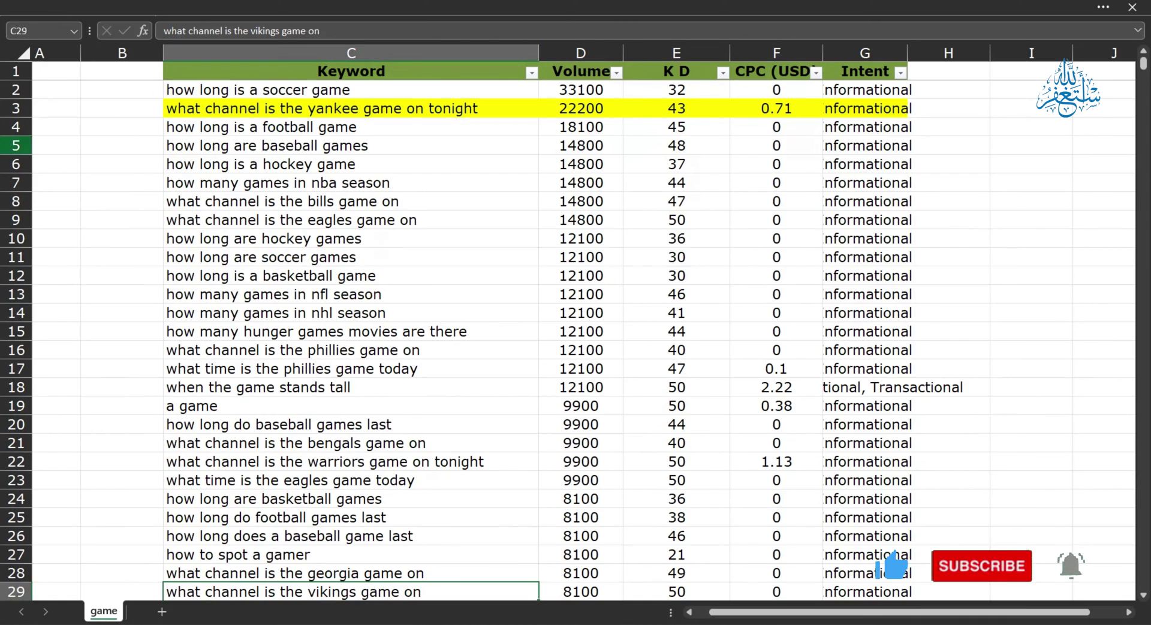
Examine the Keyword, Volume and K D columns in the Excel sheet of game keywords.
left_click(231, 49)
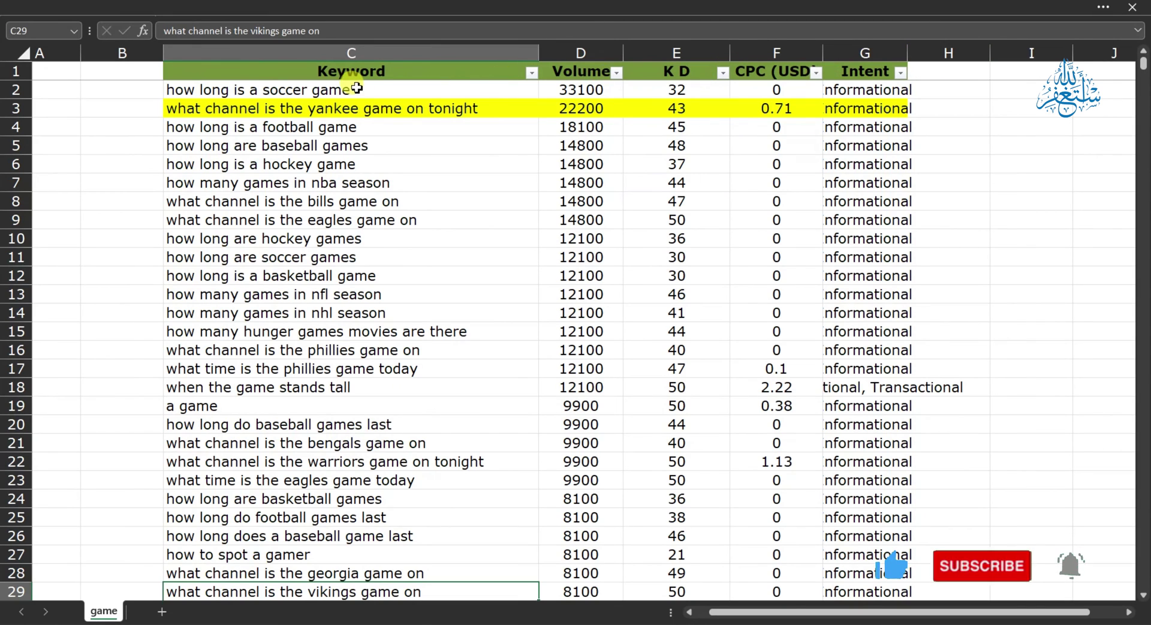
left_click(349, 71)
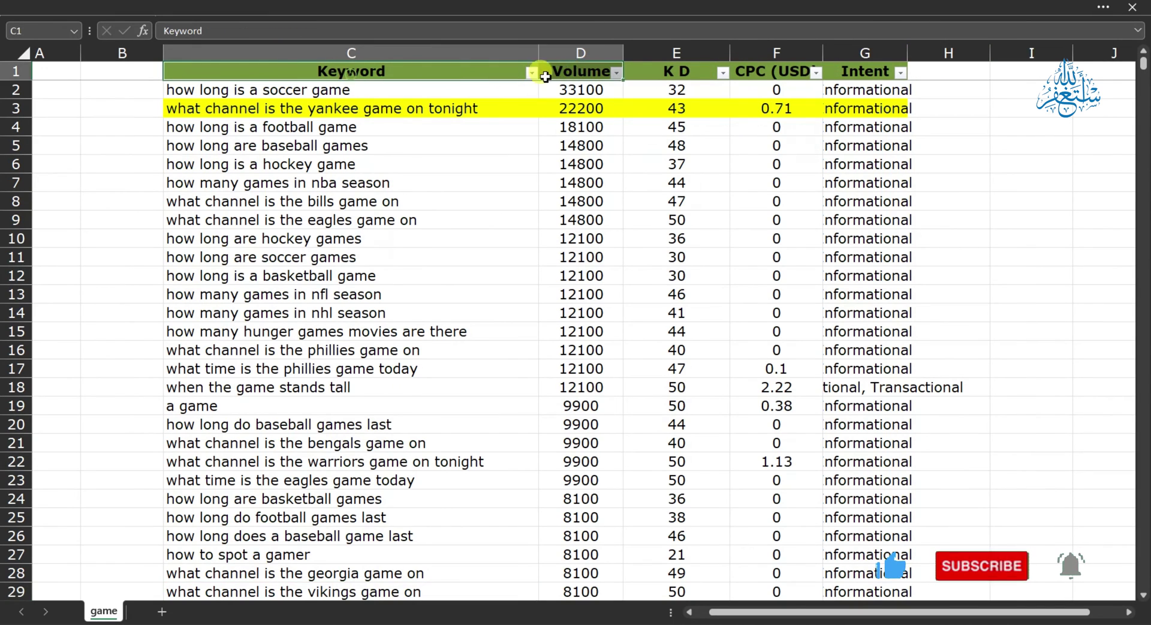
left_click(677, 126)
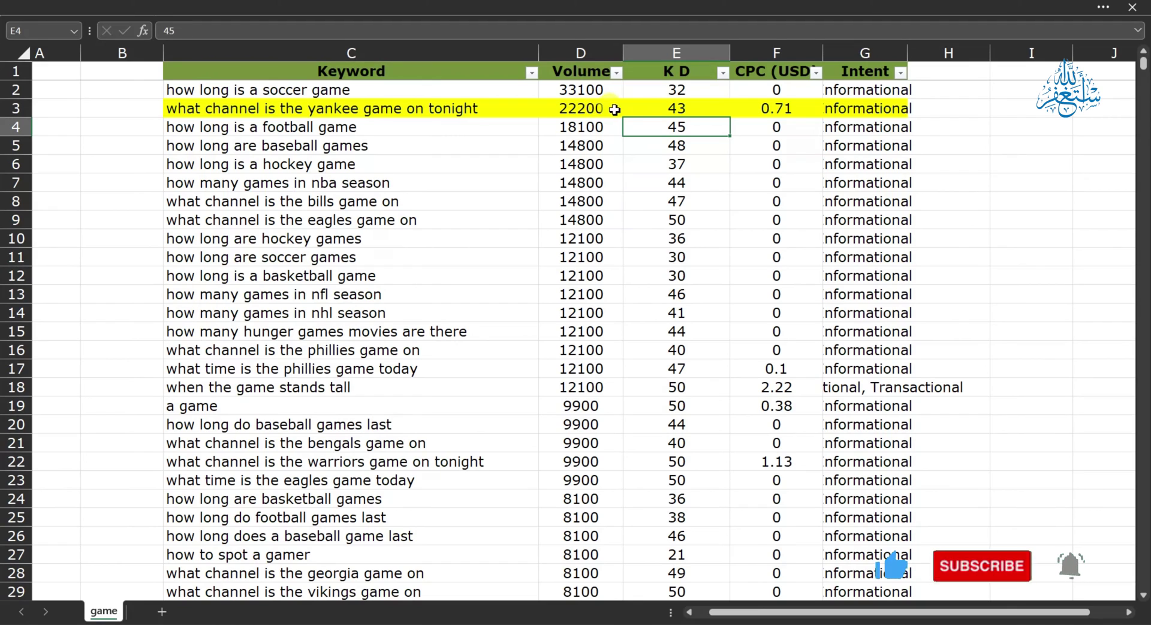
Copy the highlighted keyword "what channel is the yankee game on tonight" from the sheet and switch to Ahrefs' Free Keyword Generator.
left_click(398, 112)
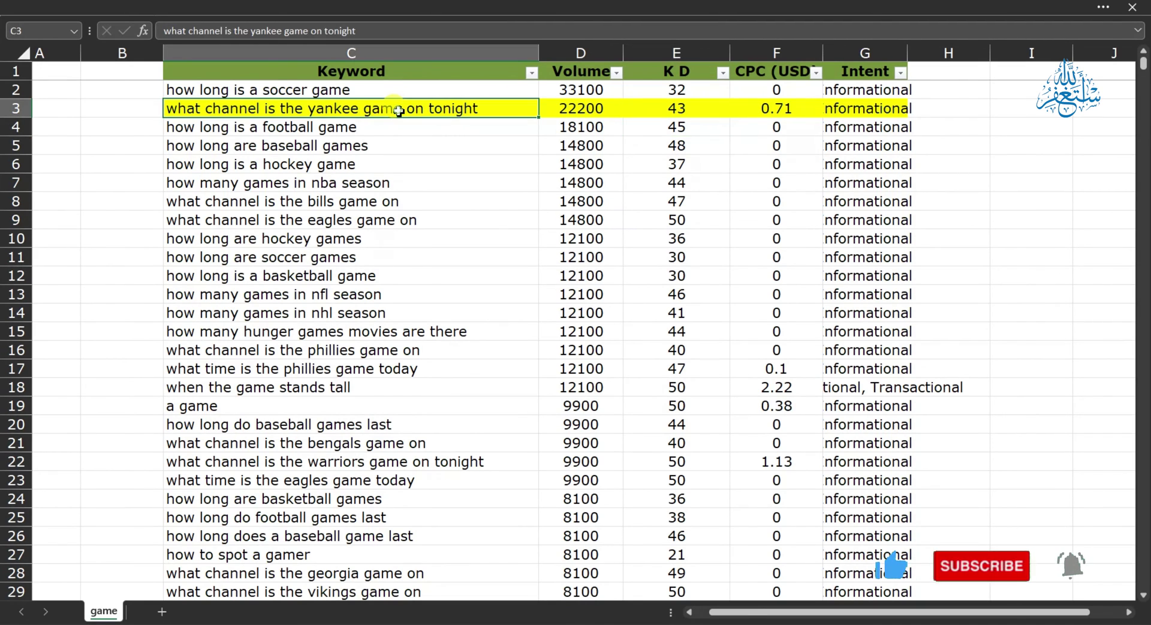
key("ctrl+c")
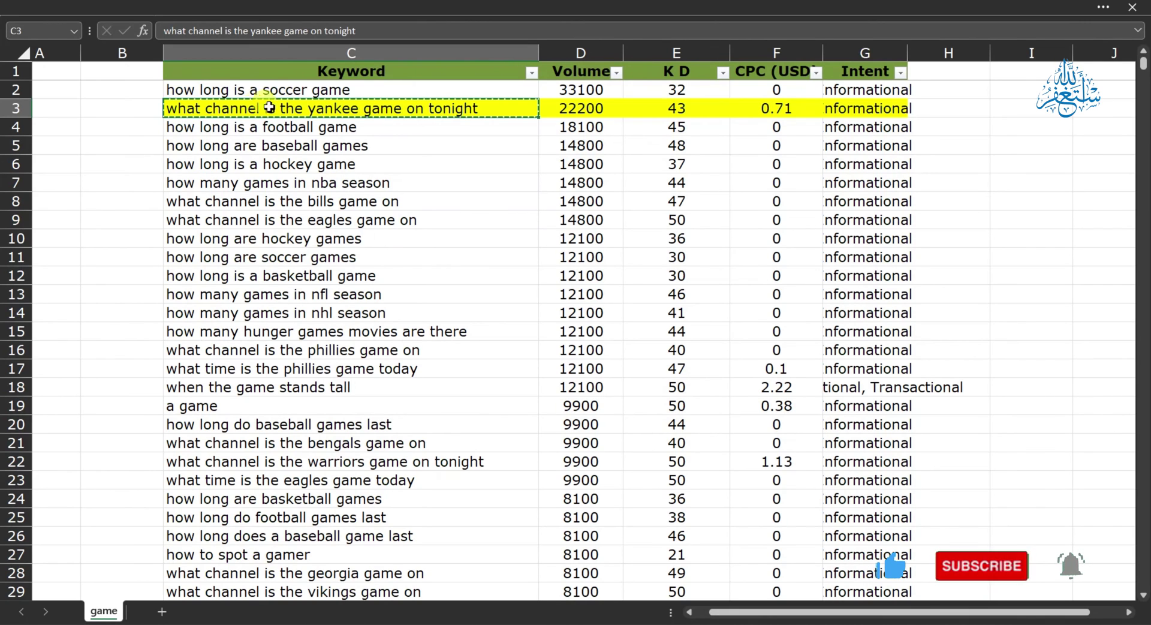
left_click(360, 623)
left_click(496, 229)
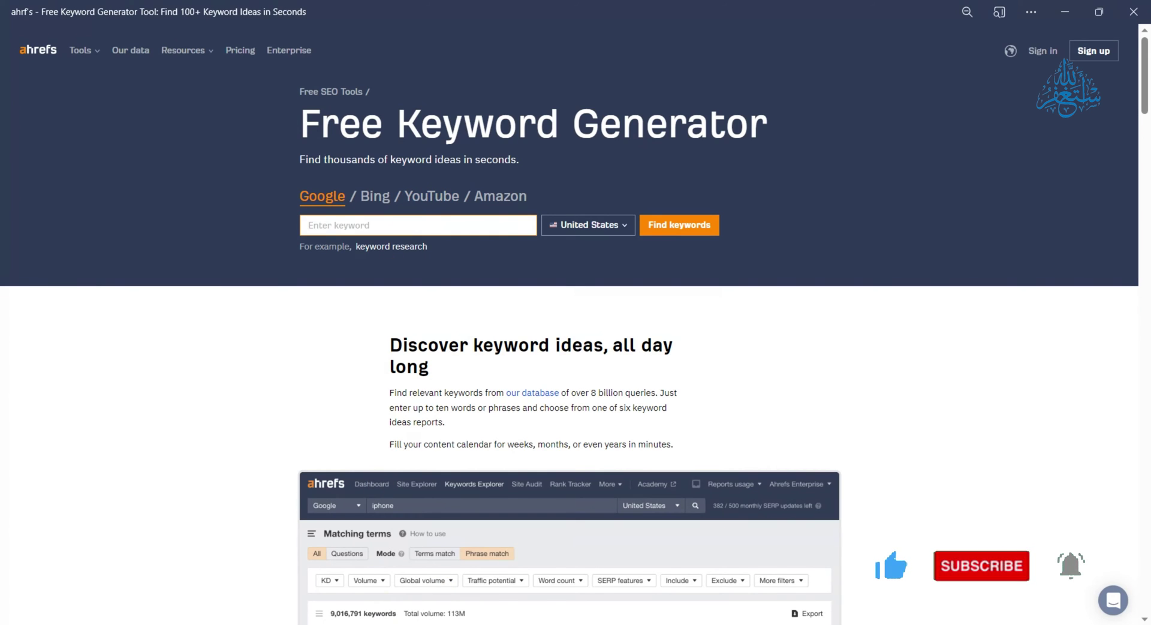
Switch to Chrome and search Google in a new tab for "ahrefs free keyword generator", resetting the page zoom.
key("alt+Tab")
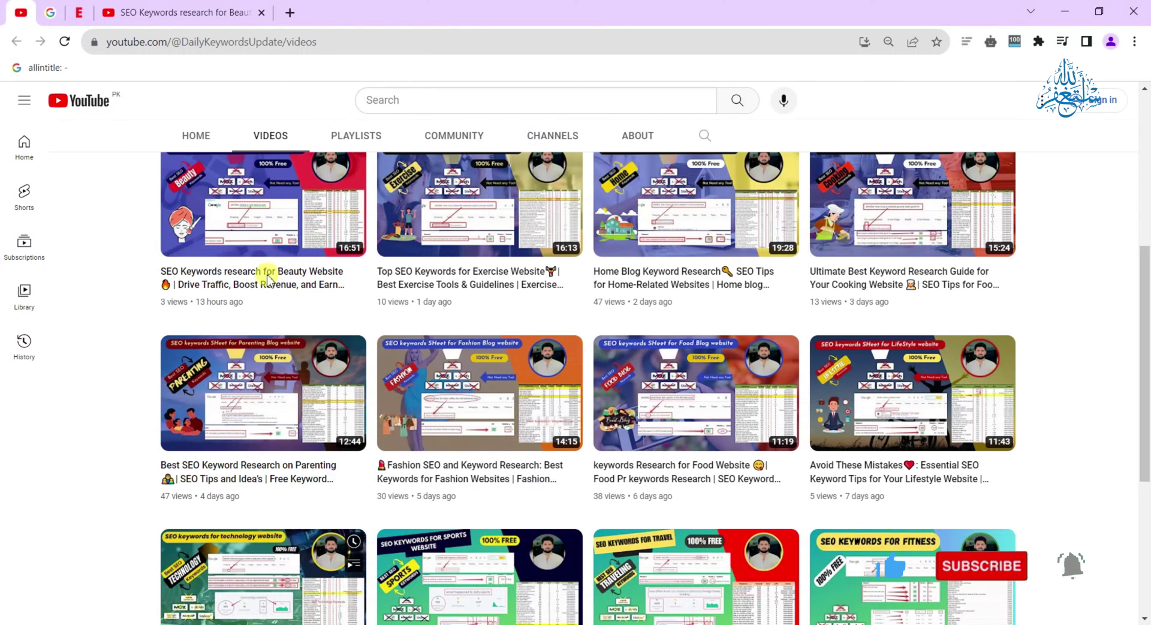
left_click(290, 13)
type("ah")
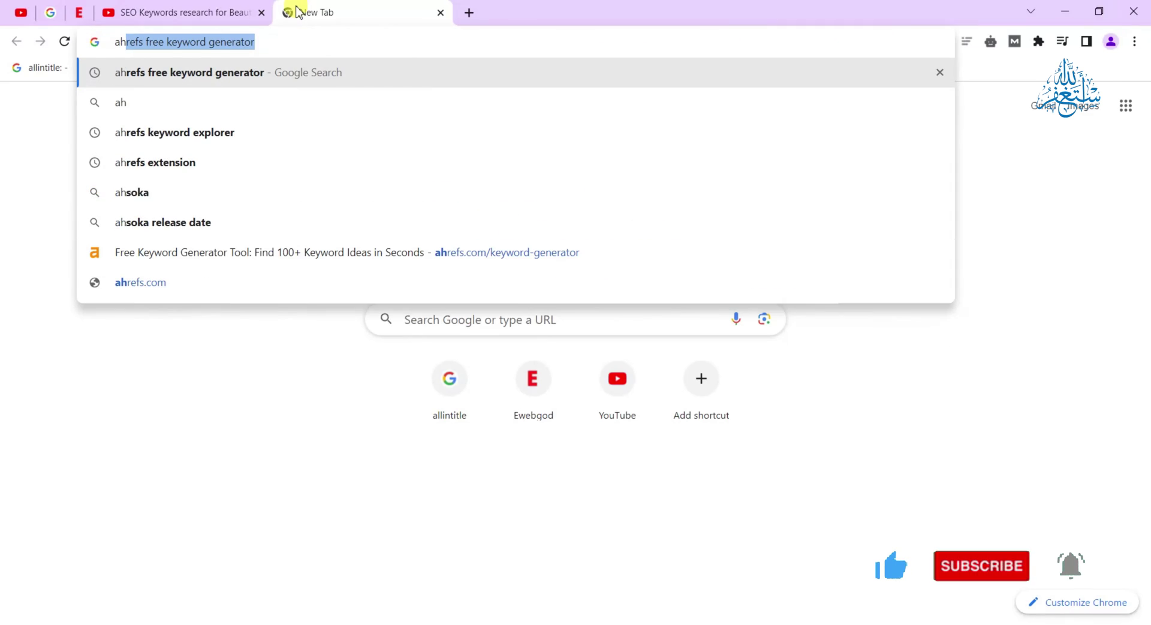
type("refs")
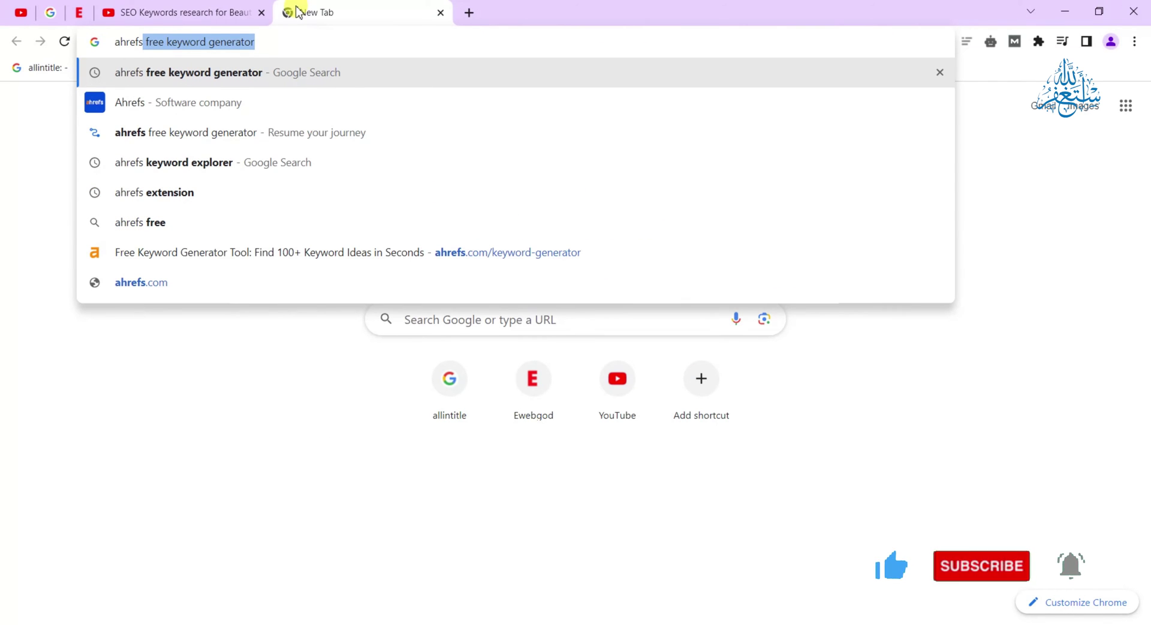
key("Return")
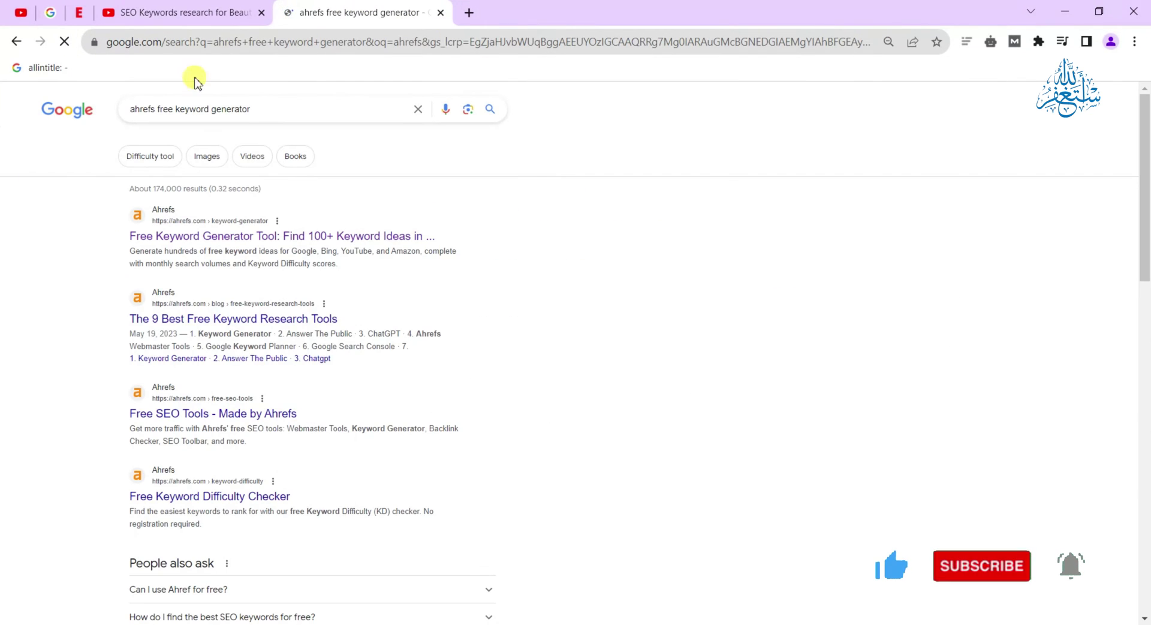
key("ctrl+plus")
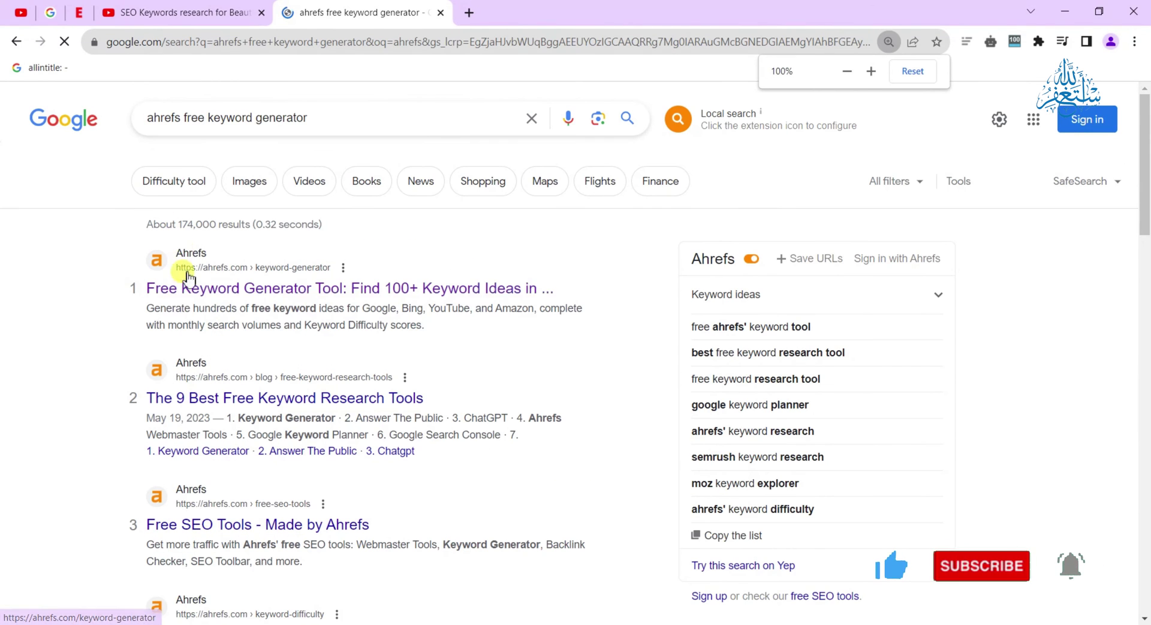
left_click(911, 72)
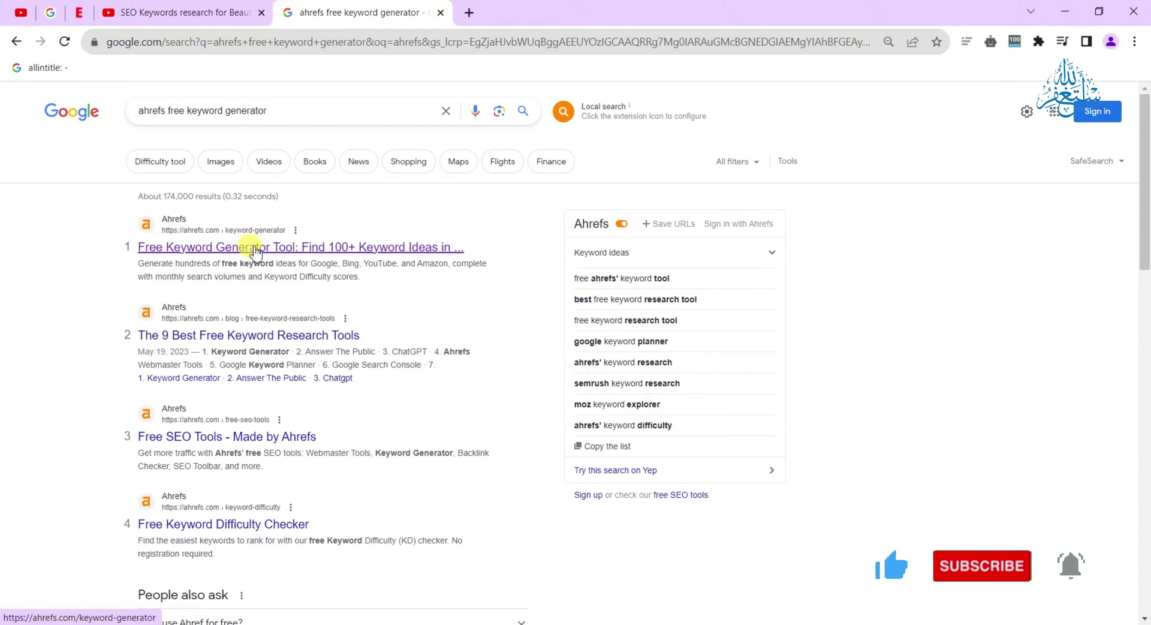
Return to Ahrefs' Free Keyword Generator and find United States Google keyword ideas for the copied keyword "what channel is the yankee game on tonight".
key("alt+Tab")
left_click(326, 225)
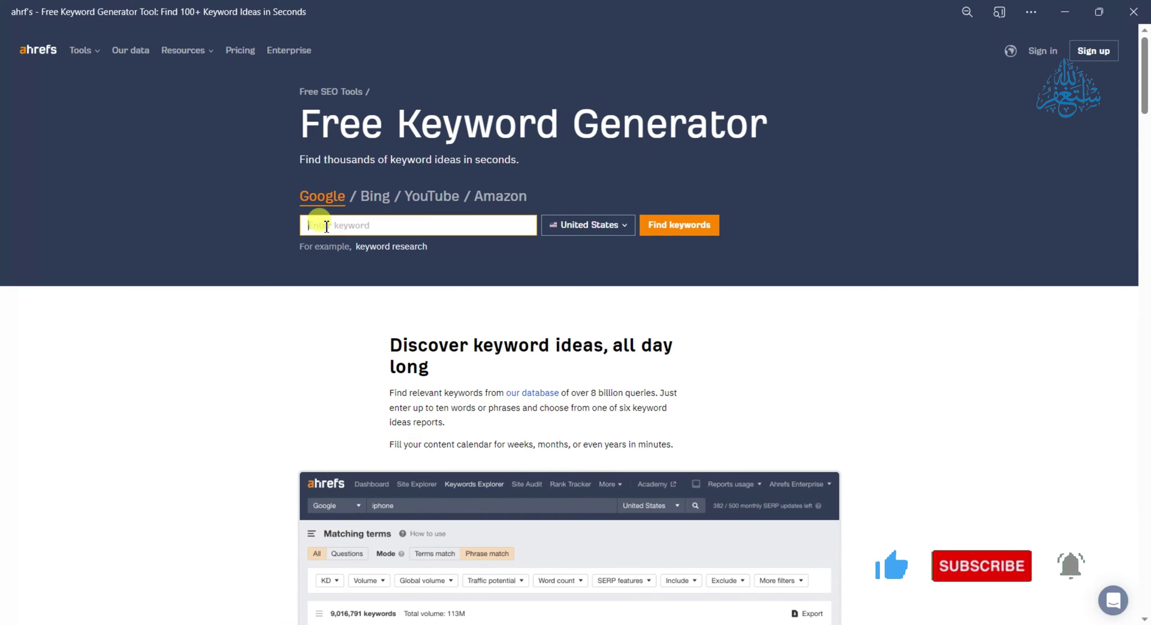
key("alt+Tab")
key("ctrl+c")
key("alt+Tab")
key("ctrl+v")
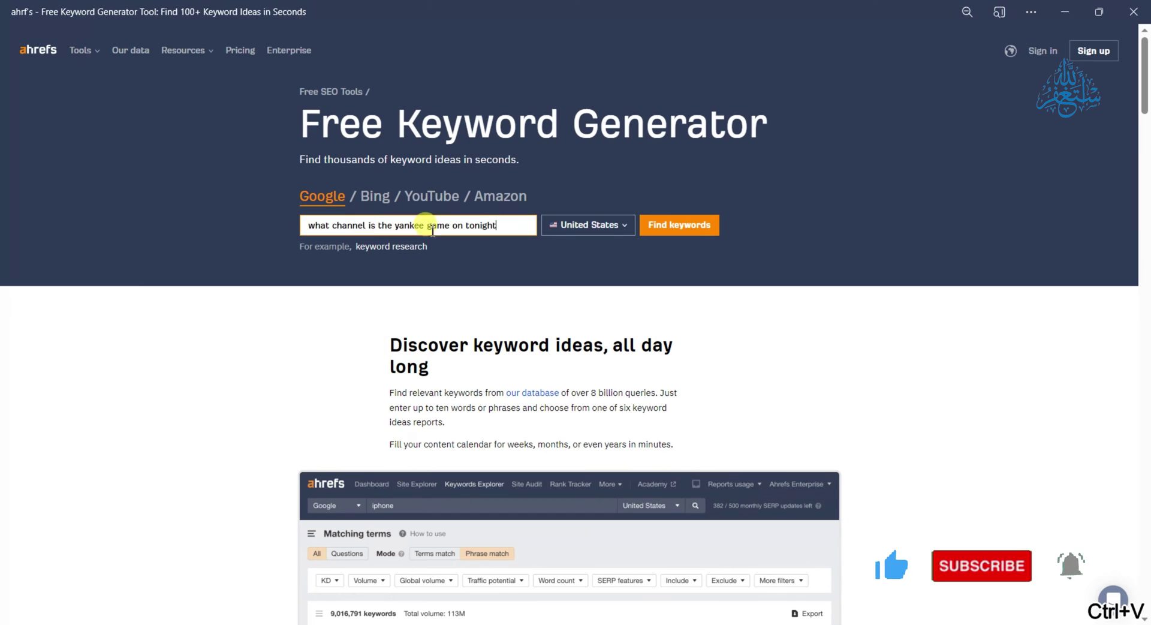
left_click(675, 228)
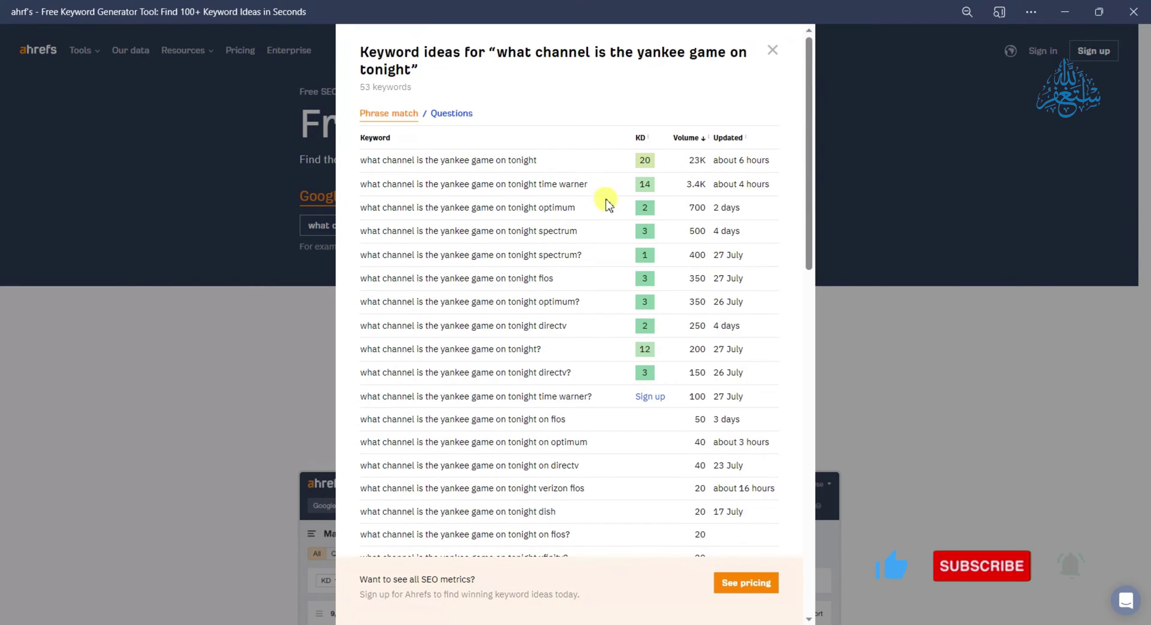
Examine the KD and Volume of the phrase-match keyword ideas, including the variants ending in "time warner", "optimum" and "spectrum".
scroll(604, 232, "down", 2)
scroll(560, 265, "up", 3)
scroll(559, 265, "up", 4, "ctrl")
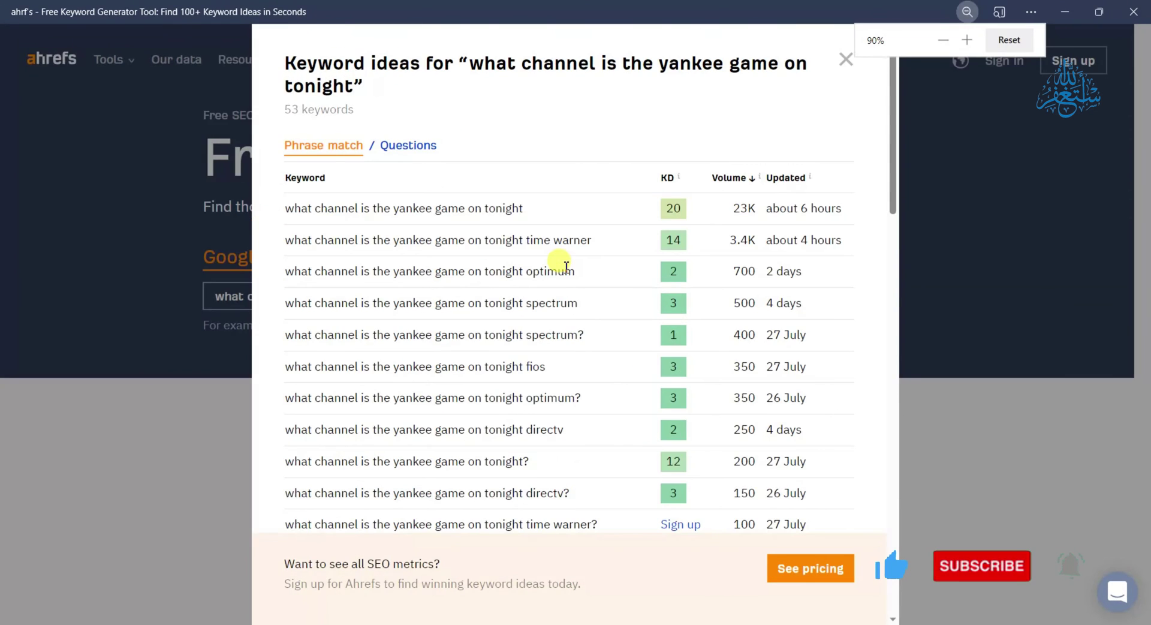
scroll(566, 266, "down", 2)
scroll(558, 259, "up", 2)
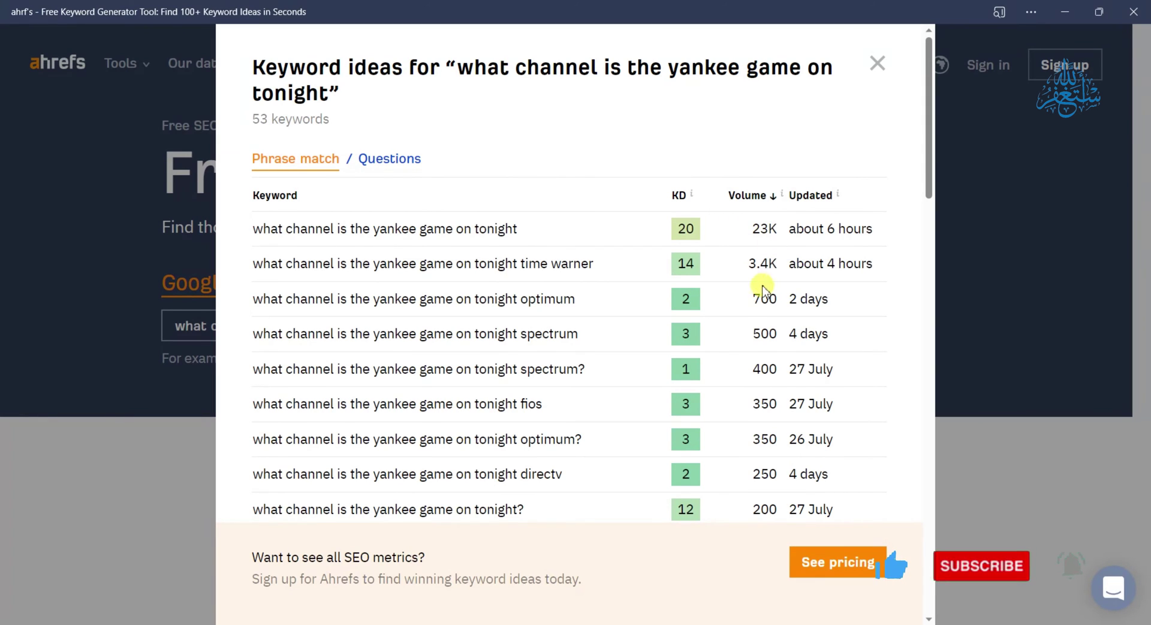
double_click(683, 260)
left_click(748, 267)
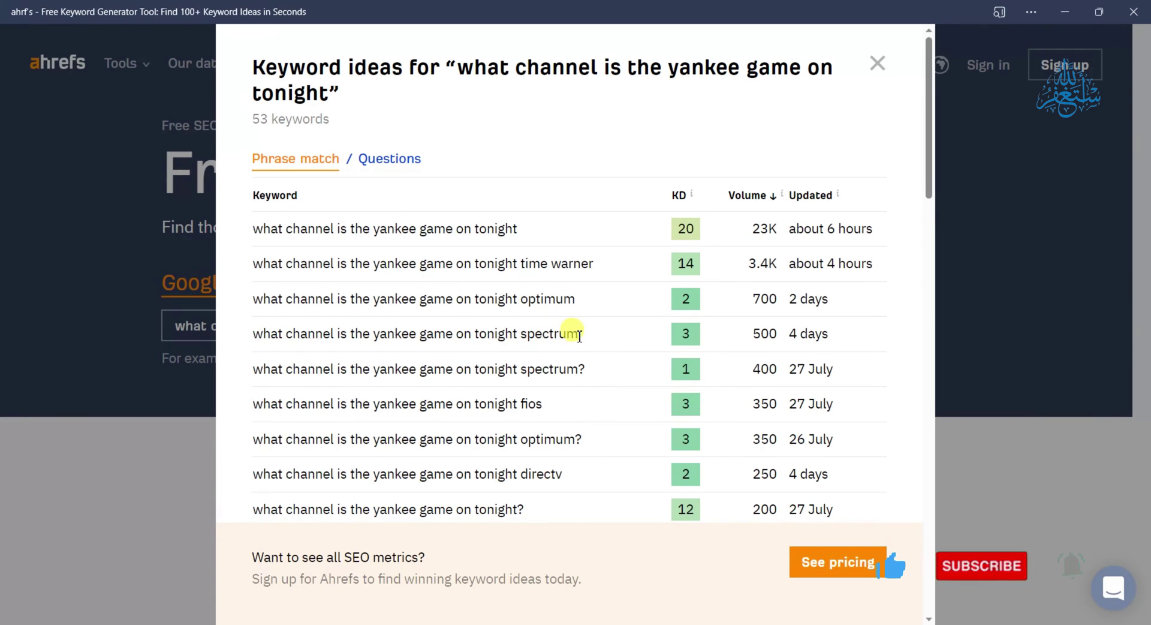
left_click_drag(578, 329, 521, 329)
left_click(588, 316)
left_click_drag(597, 295, 522, 297)
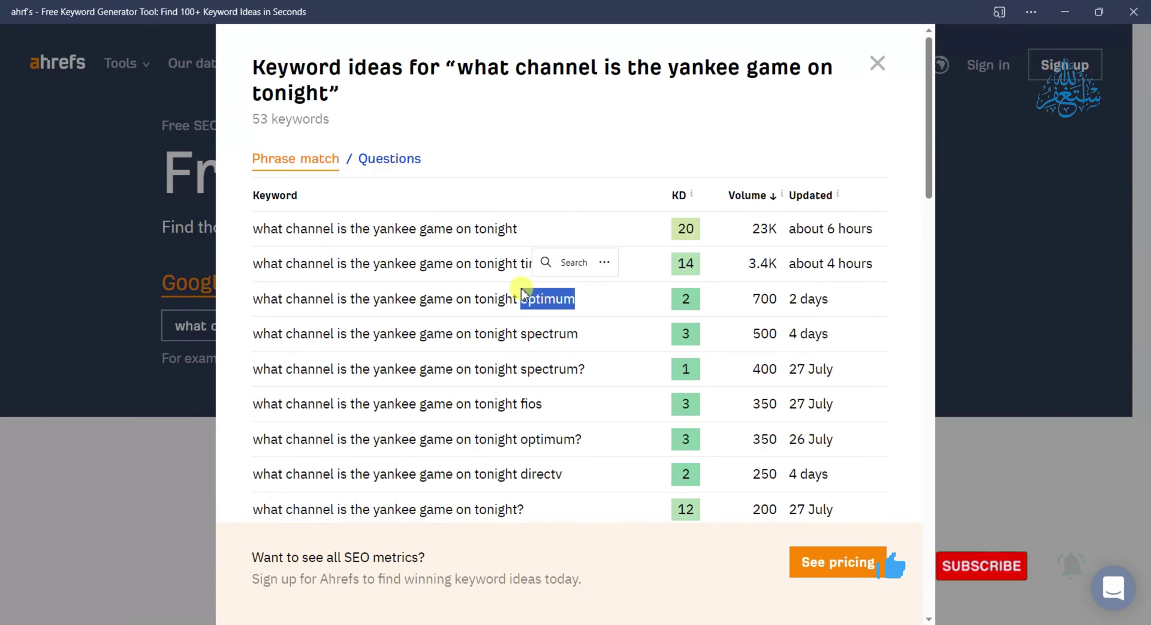
left_click(589, 367)
left_click_drag(588, 365, 527, 360)
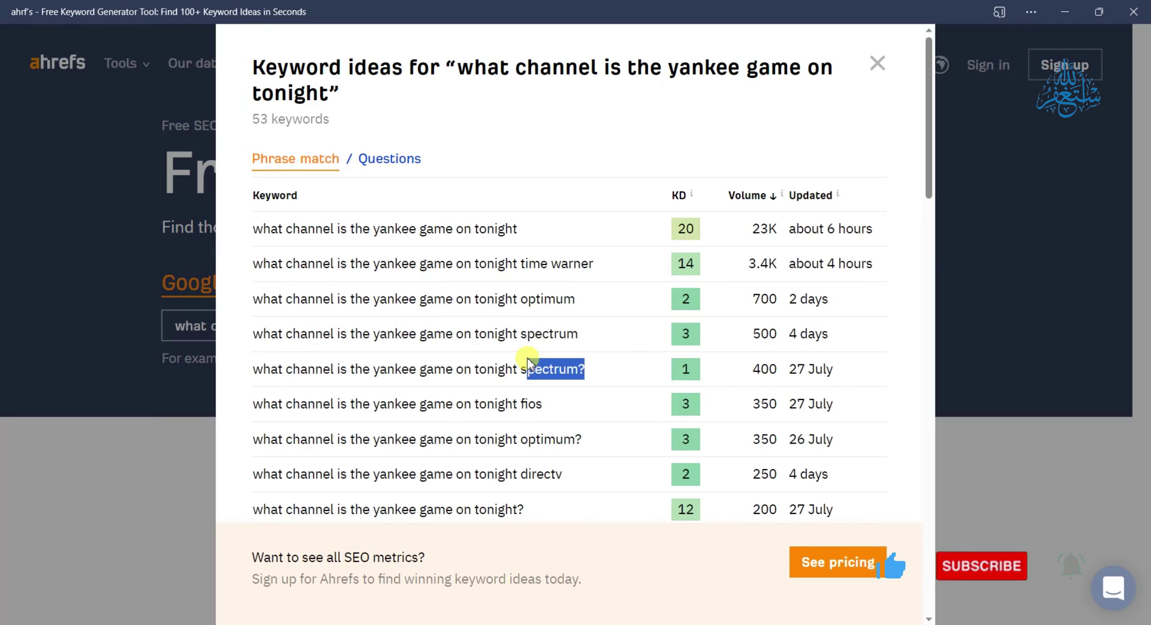
left_click(681, 368)
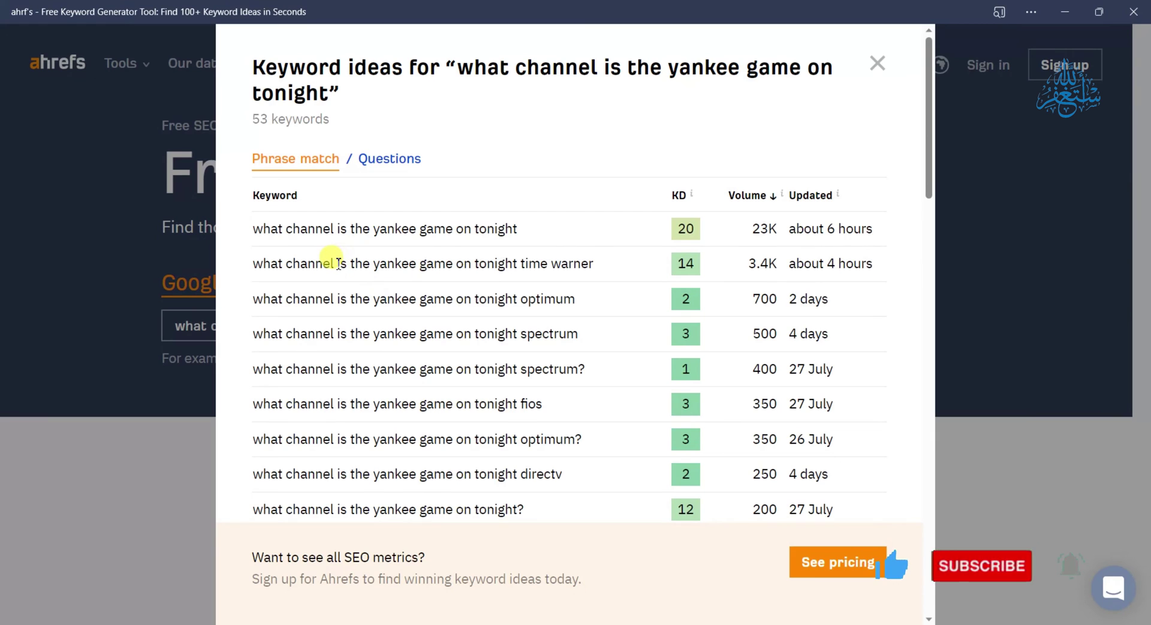
Switch to Chrome, close the "ahrefs free keyword generator" search tab and bring up the pinned Google allintitle search.
key("alt+Tab")
key("alt+Tab")
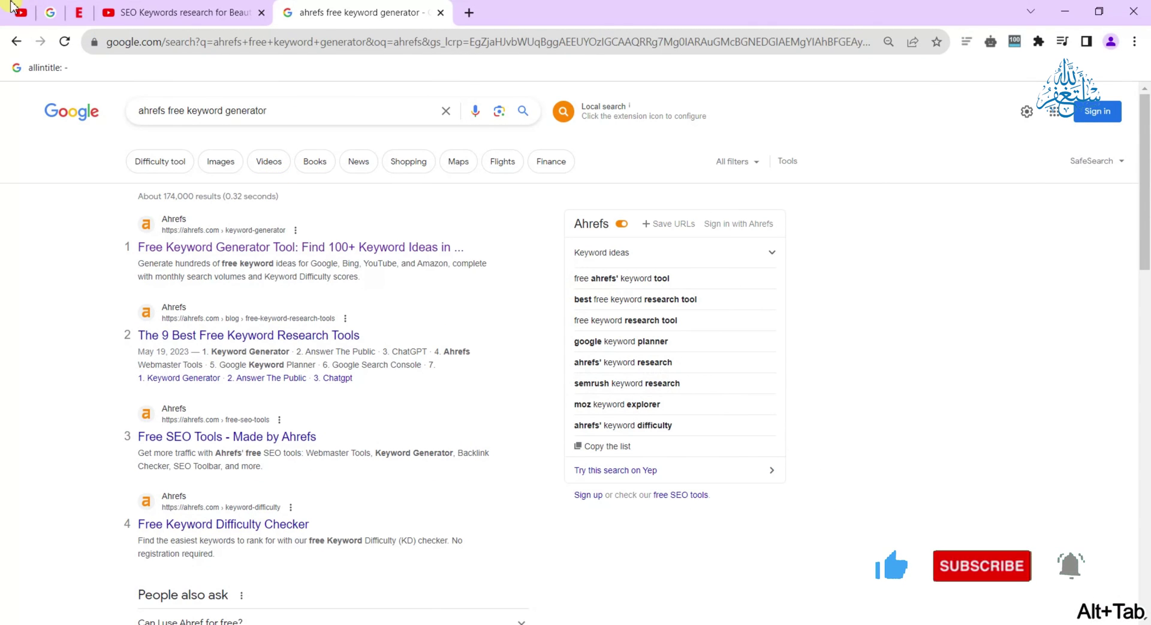
left_click(439, 13)
left_click(51, 12)
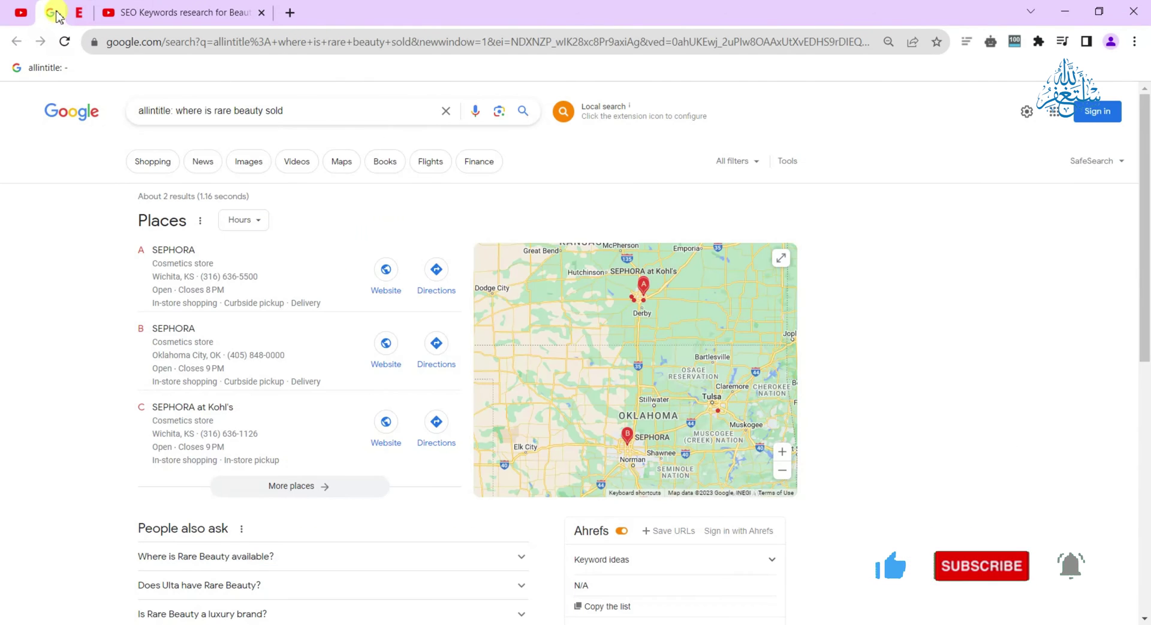
Replace the phrase after "allintitle:" with "what channel is the yankee game on tonight" and run the Google search.
double_click(157, 114)
left_click_drag(307, 110, 180, 110)
type("what channel is the yankee game on tonight")
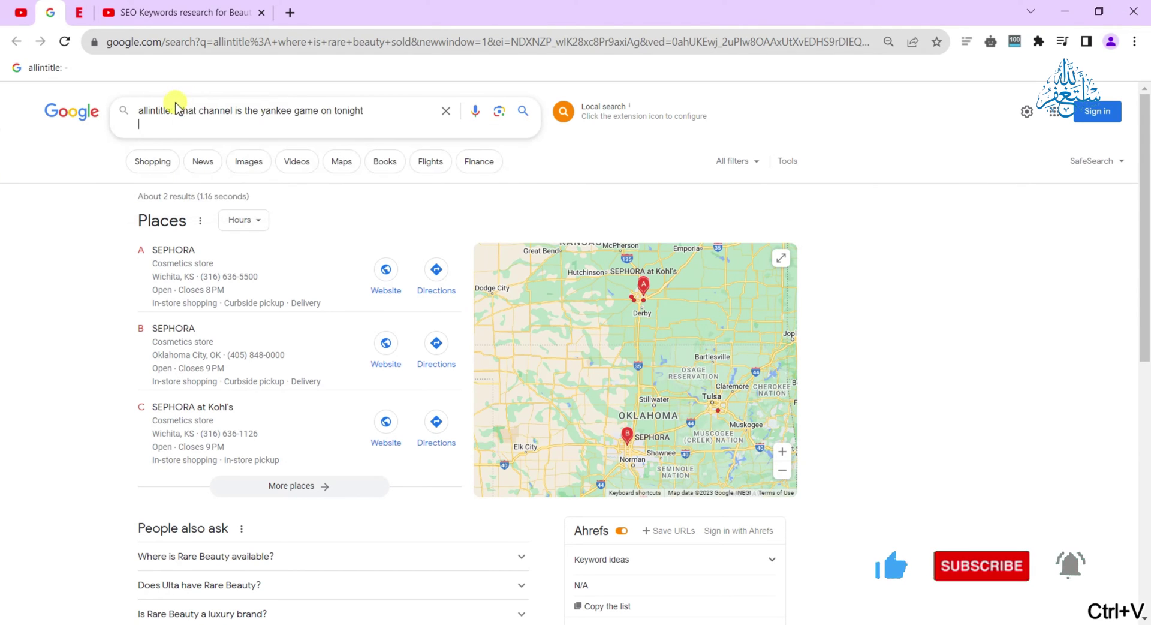
scroll(240, 269, "up", 1)
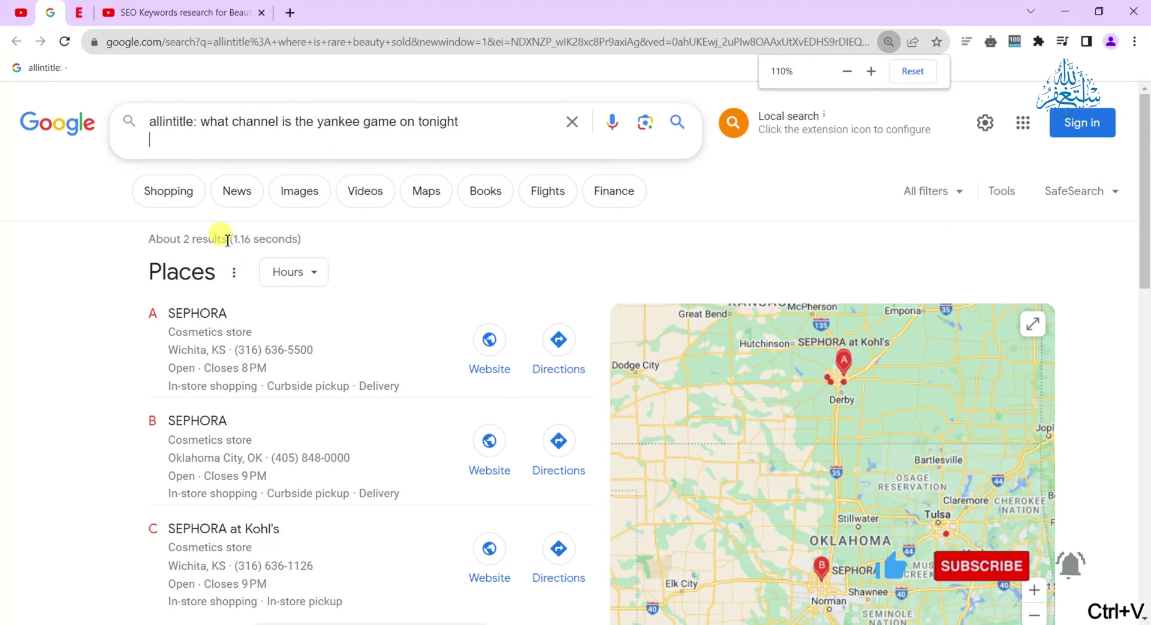
key("BackSpace")
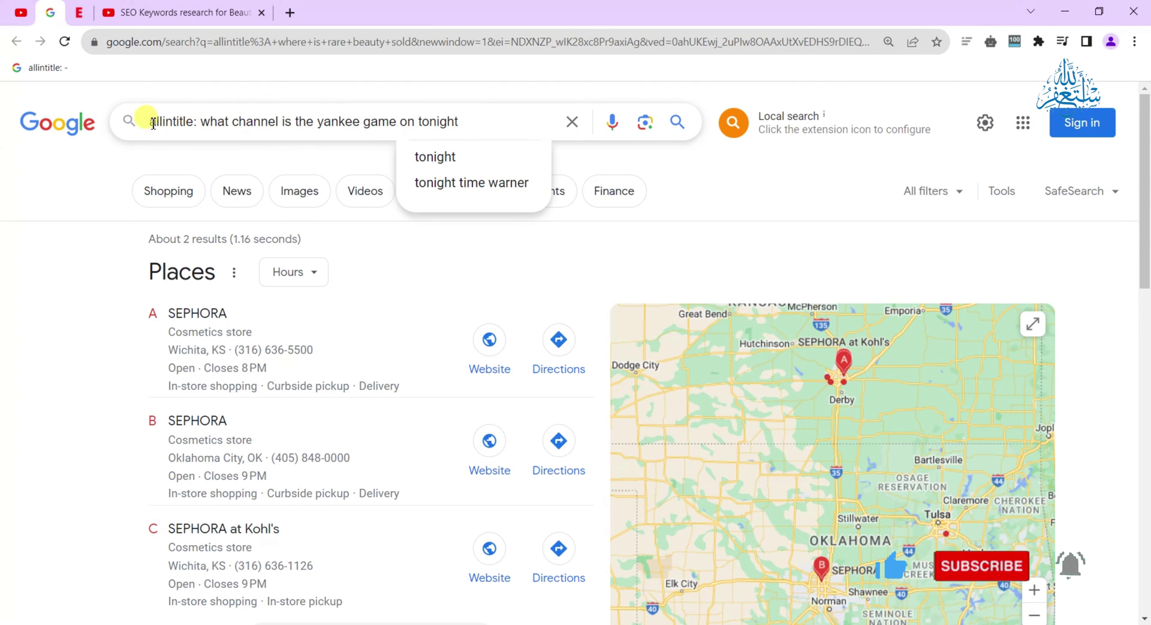
left_click(199, 123)
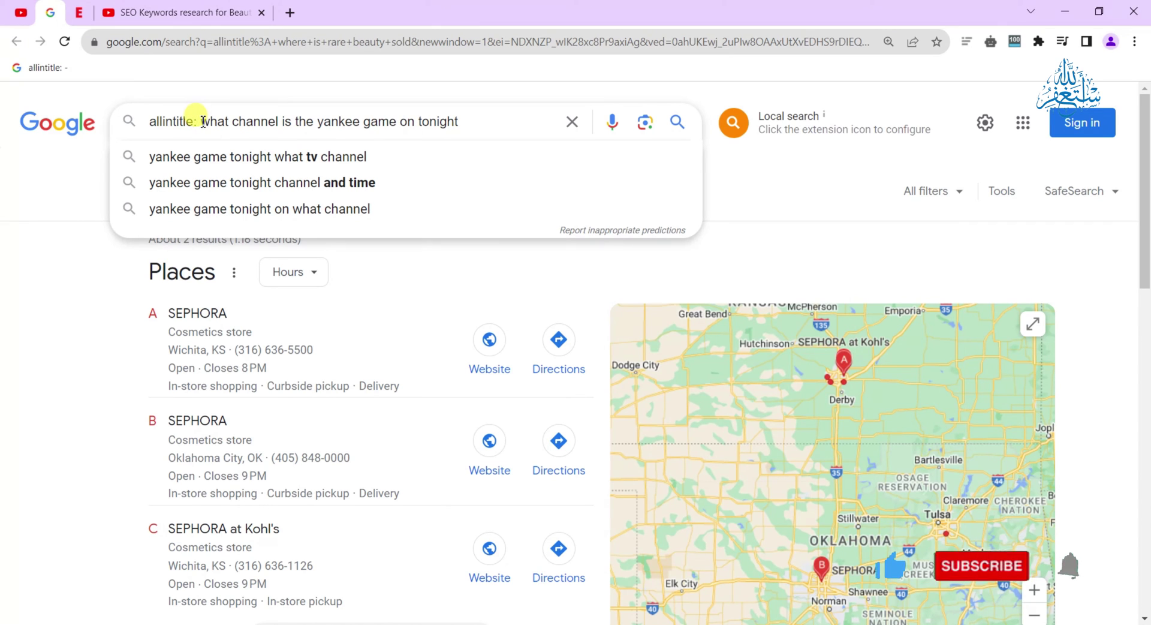
left_click_drag(202, 122, 483, 114)
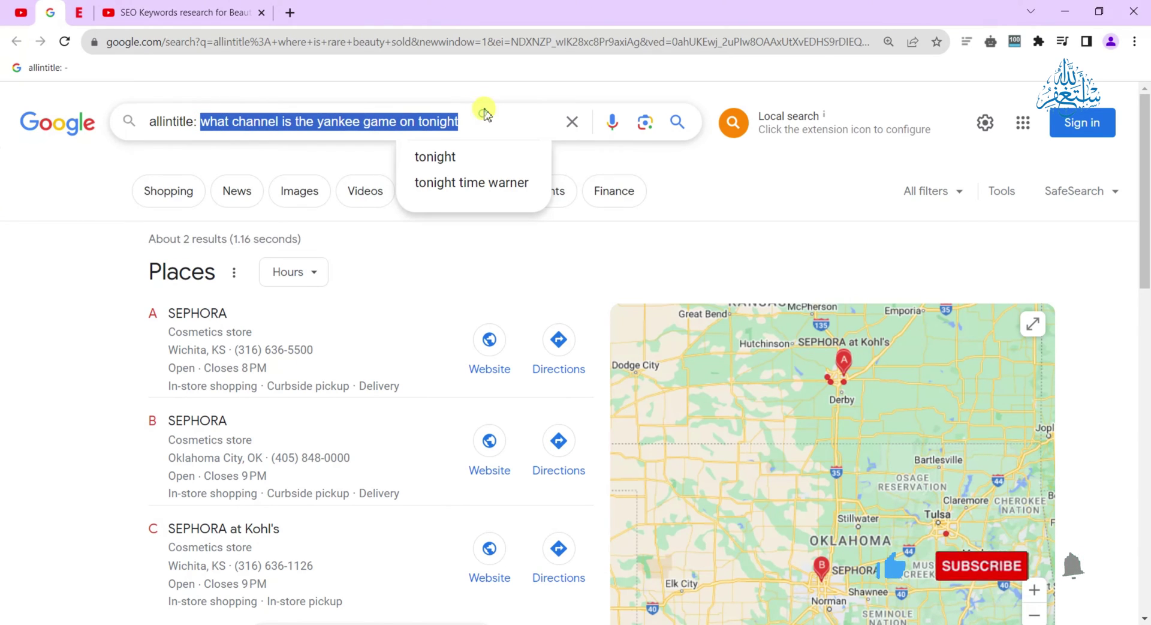
key("Return")
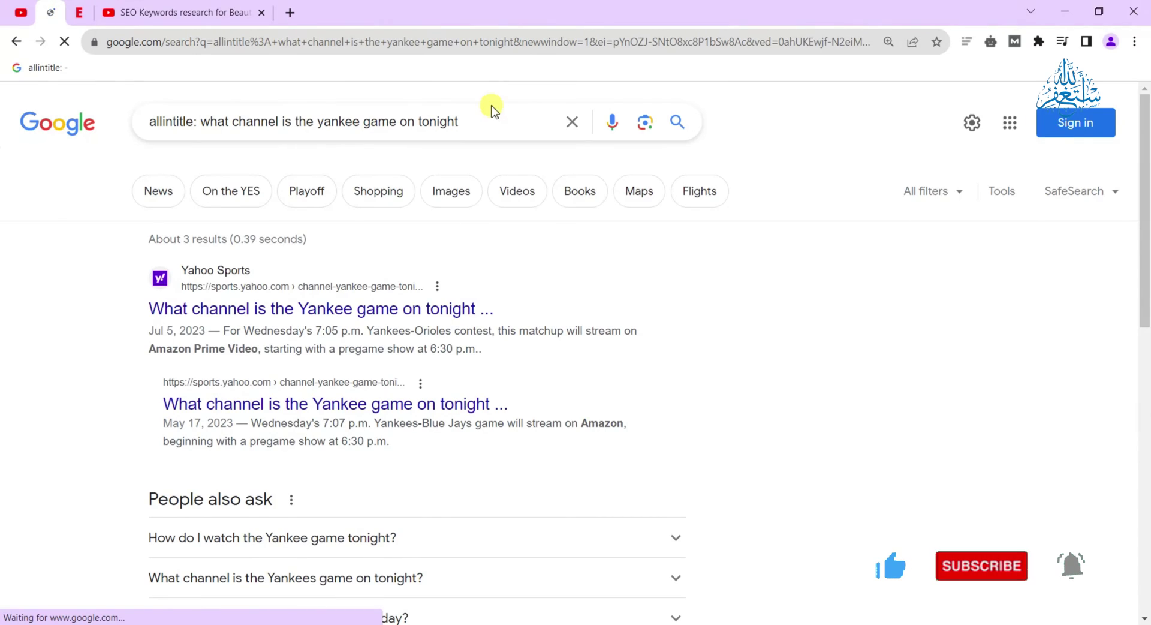
Examine the allintitle results for the Yankee game keyword, including the result count, ranking page titles and related searches.
scroll(218, 290, "down", 10)
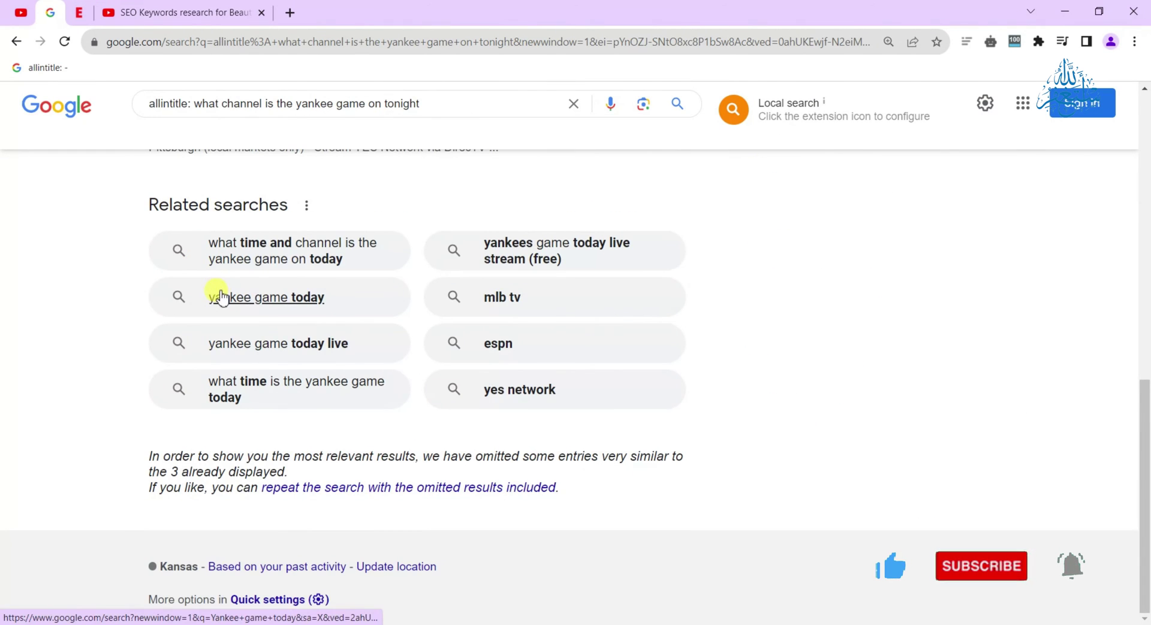
scroll(220, 296, "up", 10)
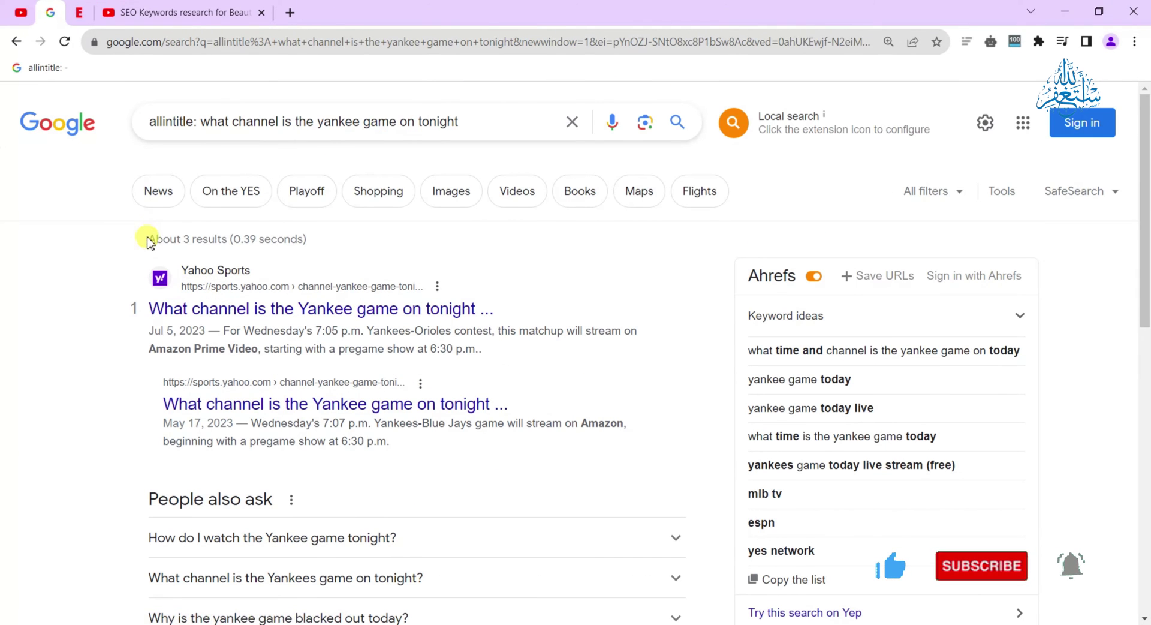
left_click_drag(183, 239, 203, 241)
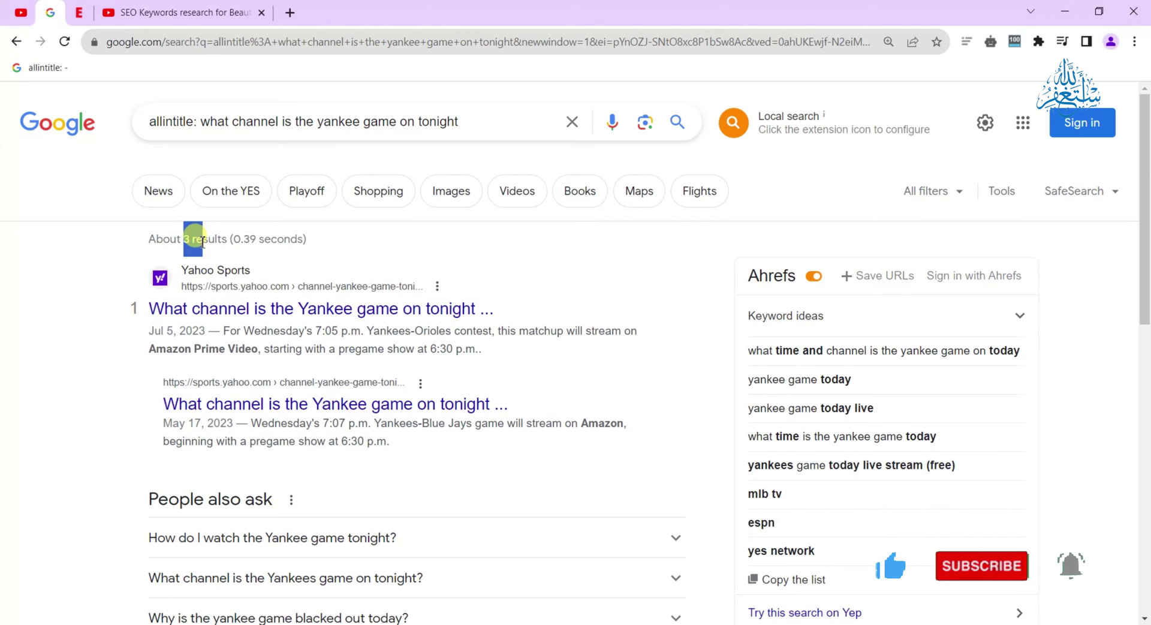
left_click_drag(468, 121, 202, 150)
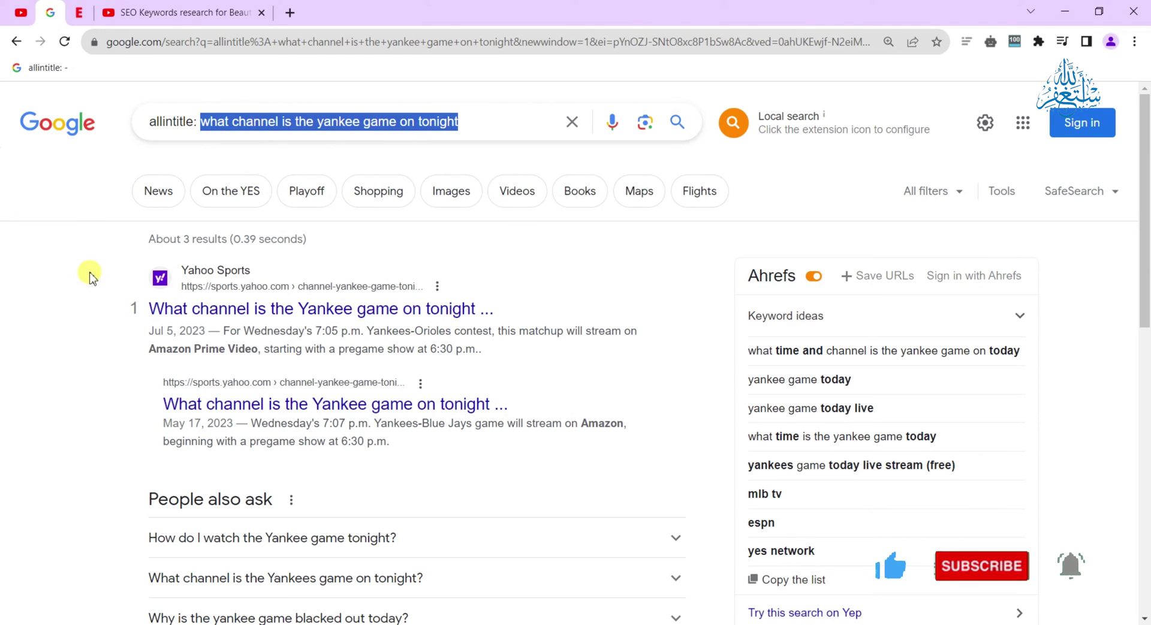
scroll(163, 276, "down", 15)
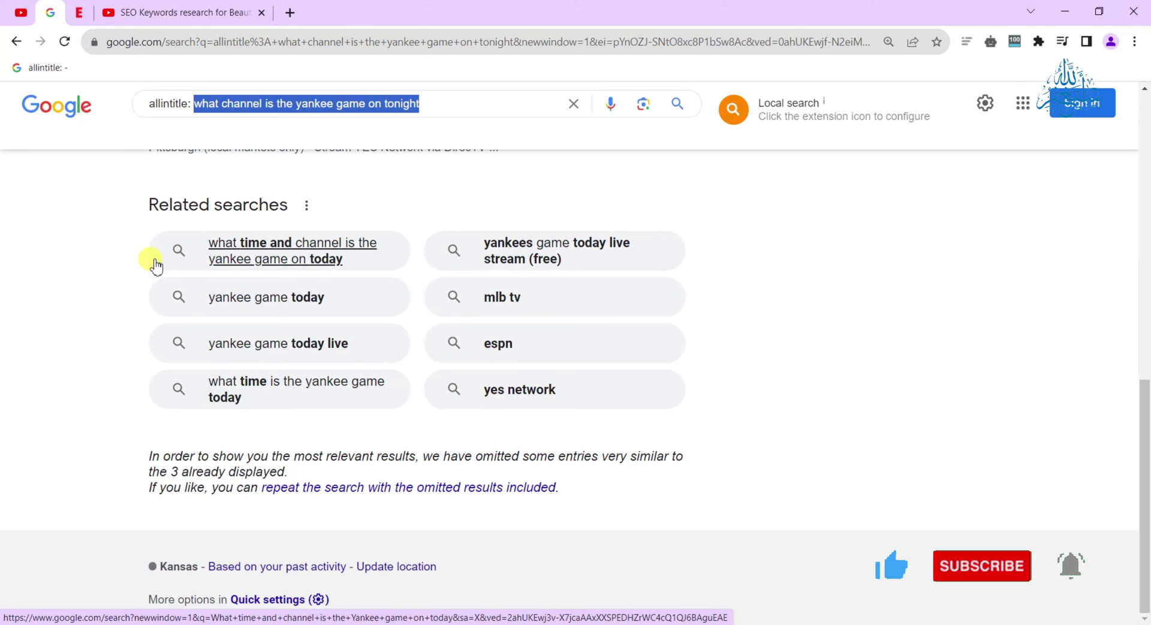
scroll(155, 264, "up", 8)
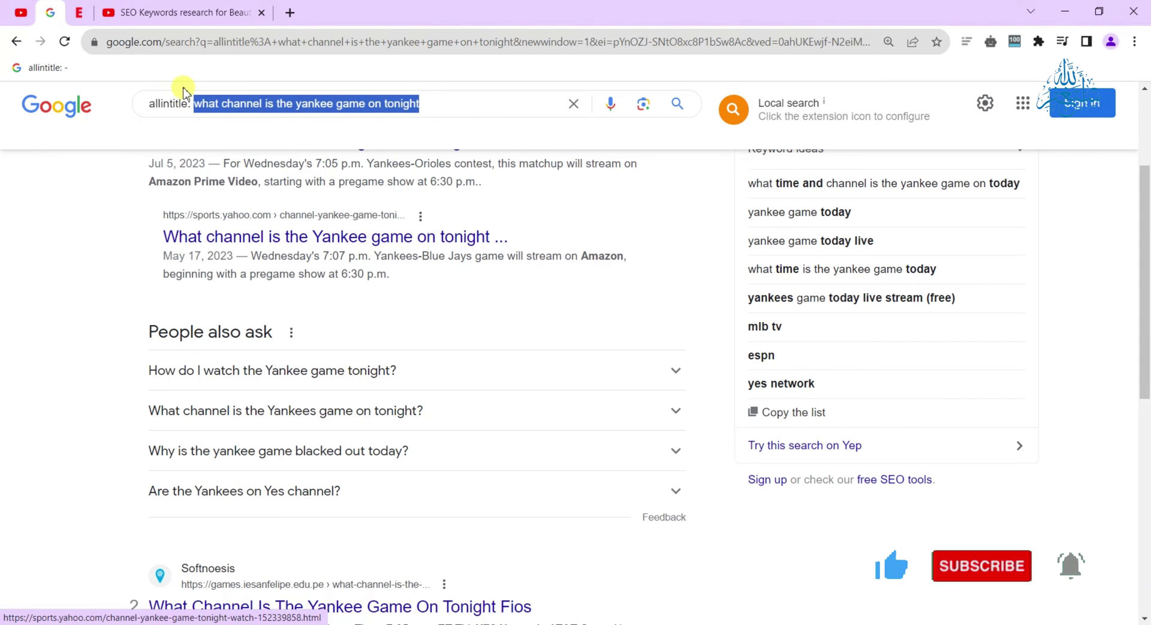
left_click_drag(197, 102, 157, 104)
key("ctrl+z")
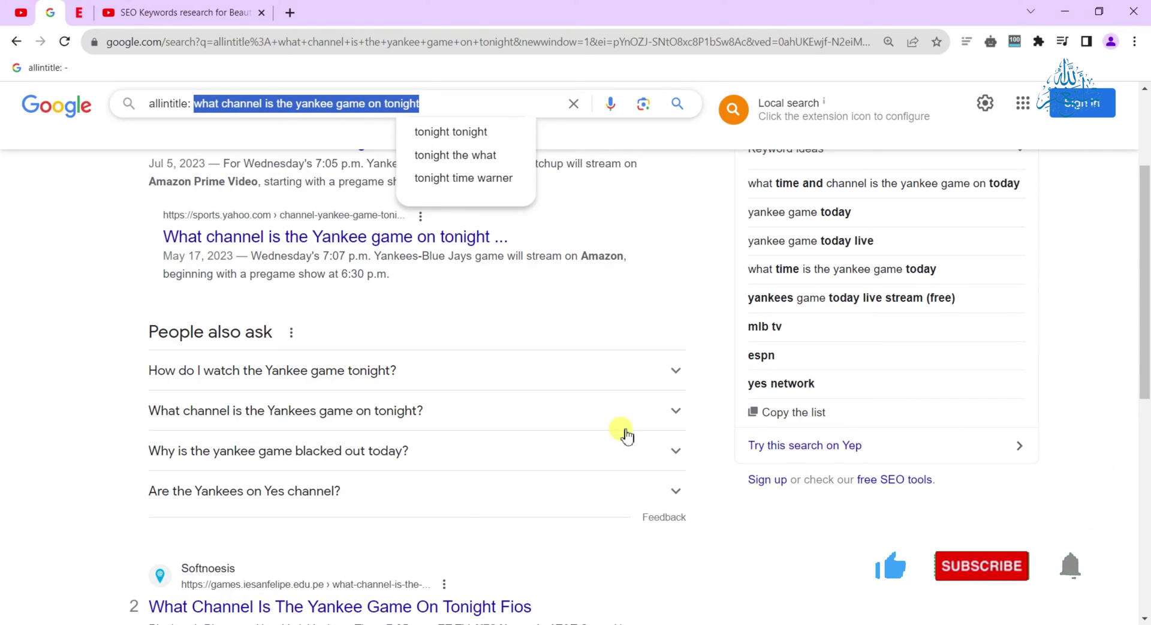
left_click(60, 254)
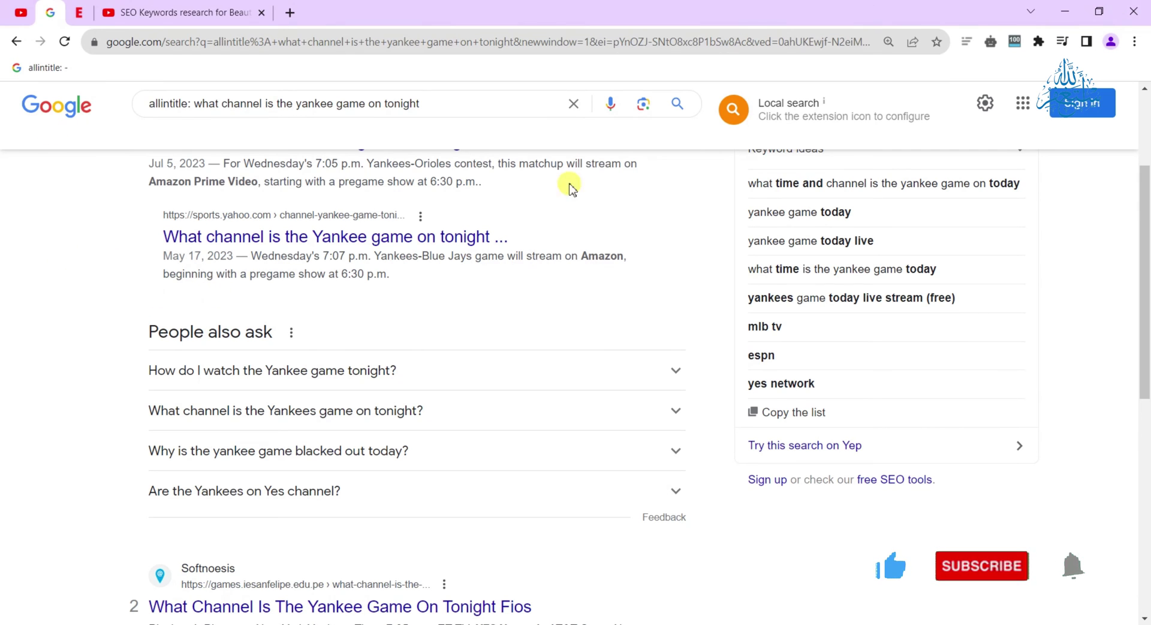
scroll(386, 330, "up", 3)
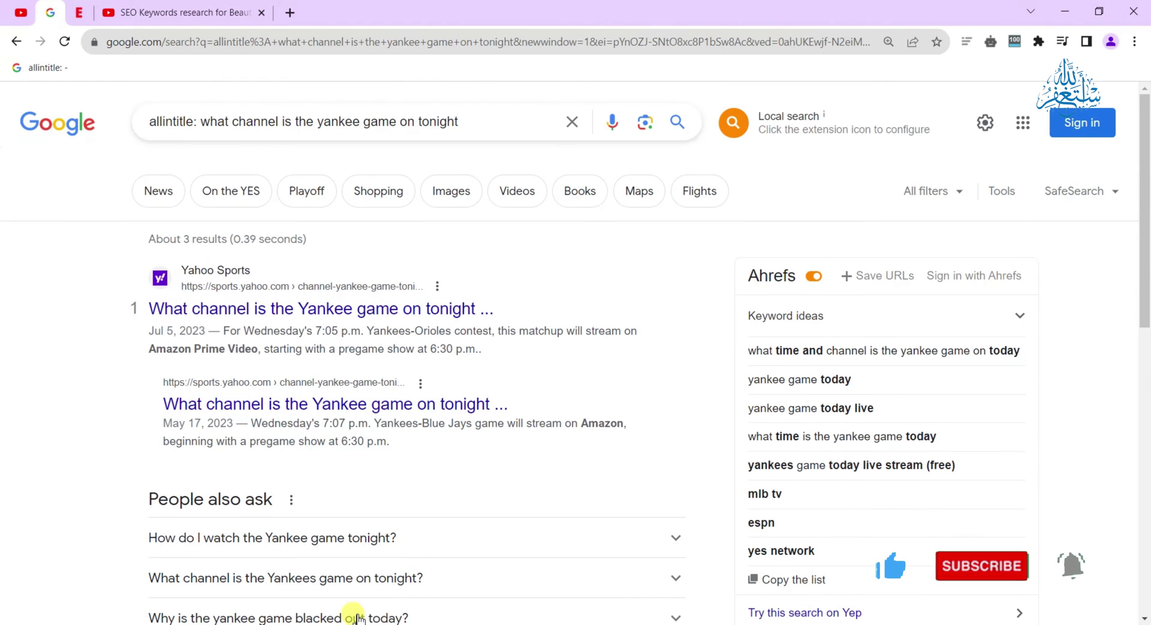
Check the highlighted Yankee game keyword's row in the Excel keyword sheet and return to Chrome.
key("alt+Tab")
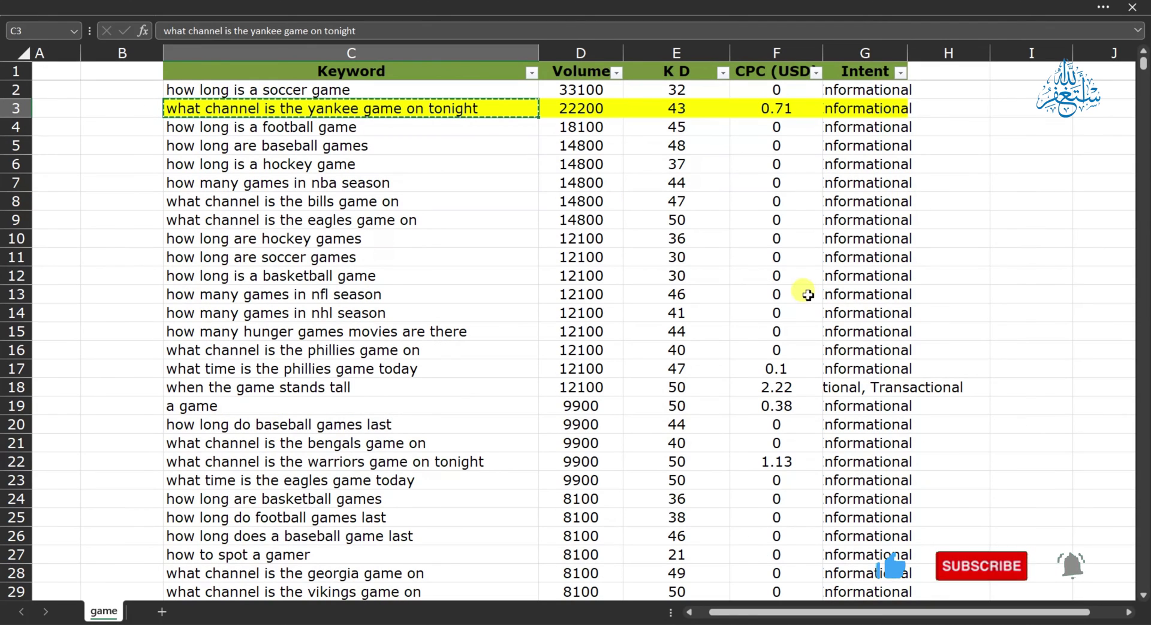
key("alt+Tab")
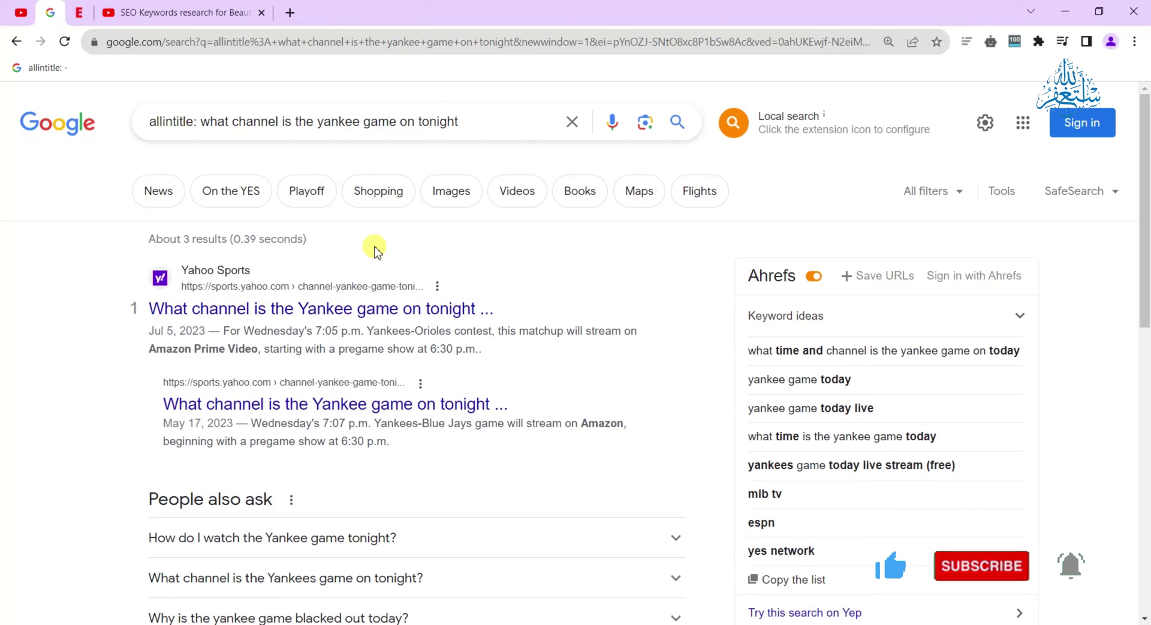
Load the ewebgod.com homepage in the pinned Ewebgod tab.
left_click(83, 9)
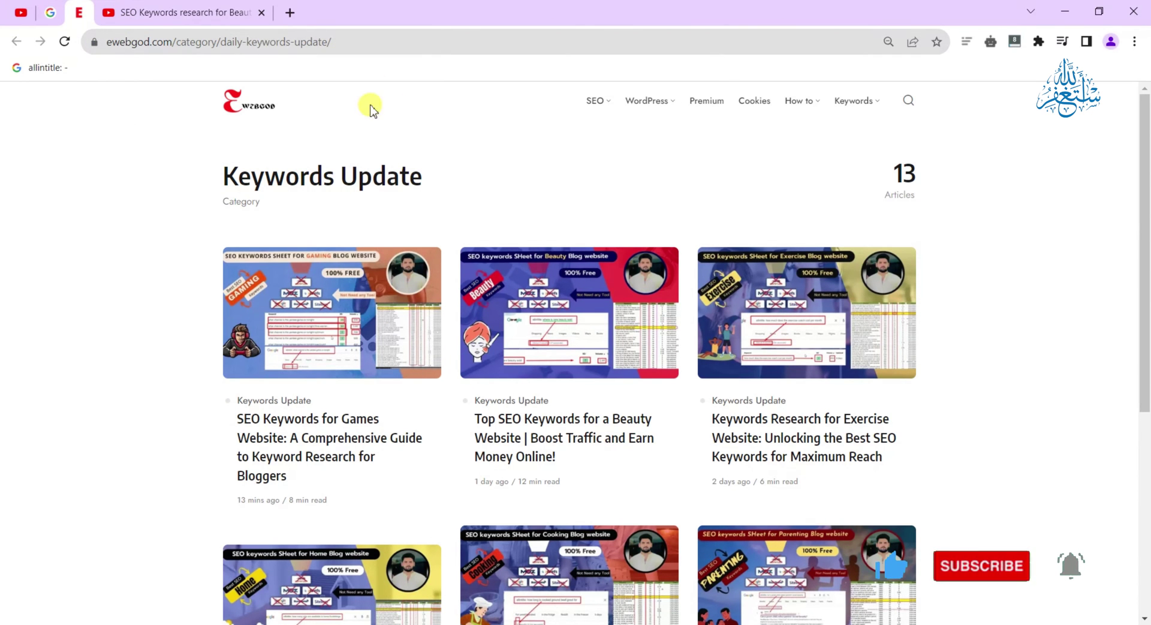
left_click(289, 43)
type("ewebgod.com")
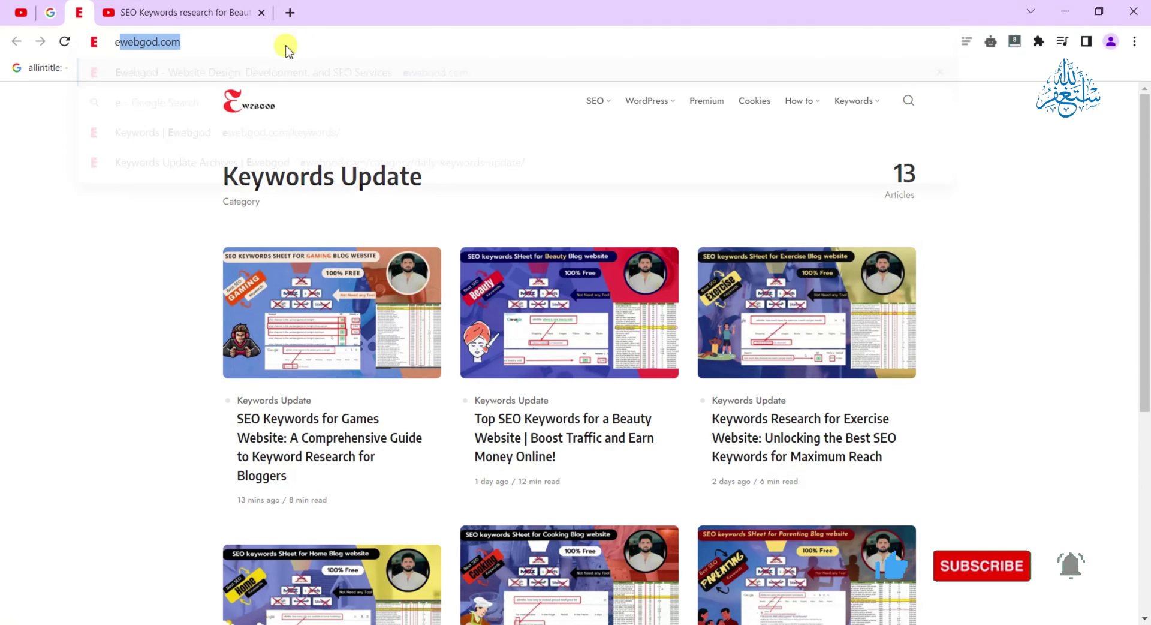
key("Return")
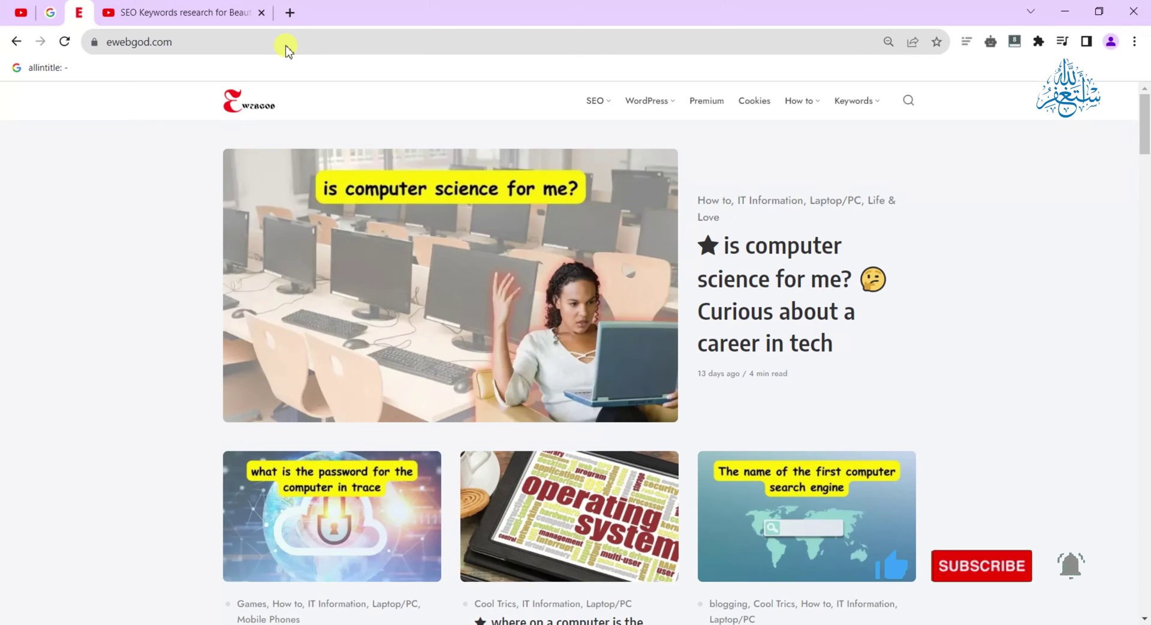
Open the site's Keywords page and look through its list of keyword research articles.
mouse_move(850, 105)
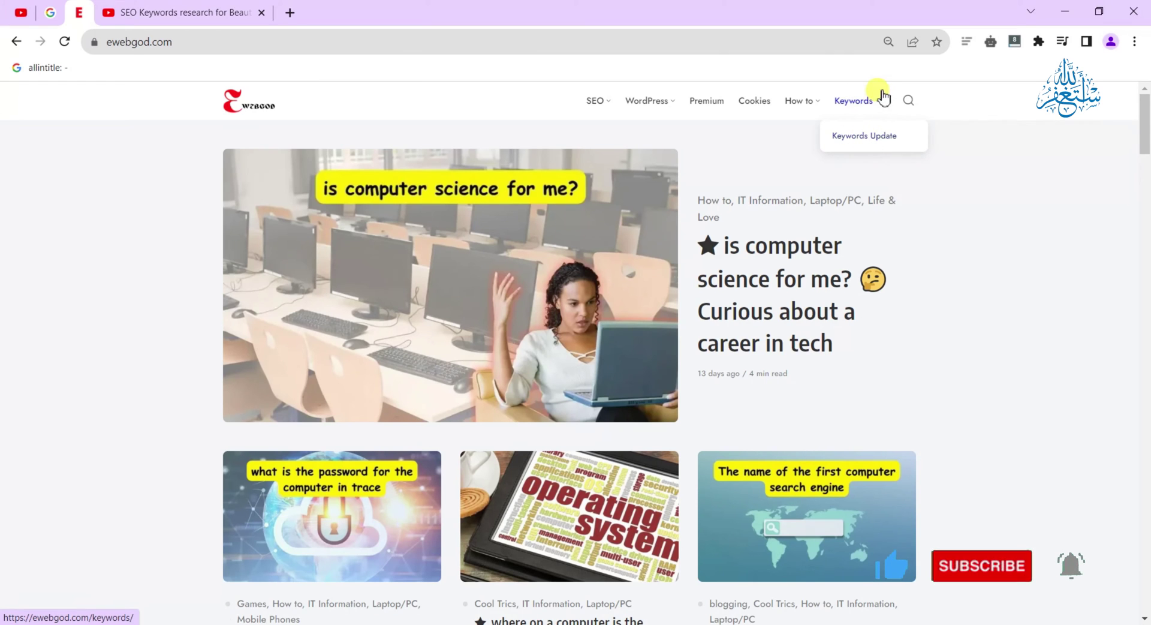
left_click(857, 104)
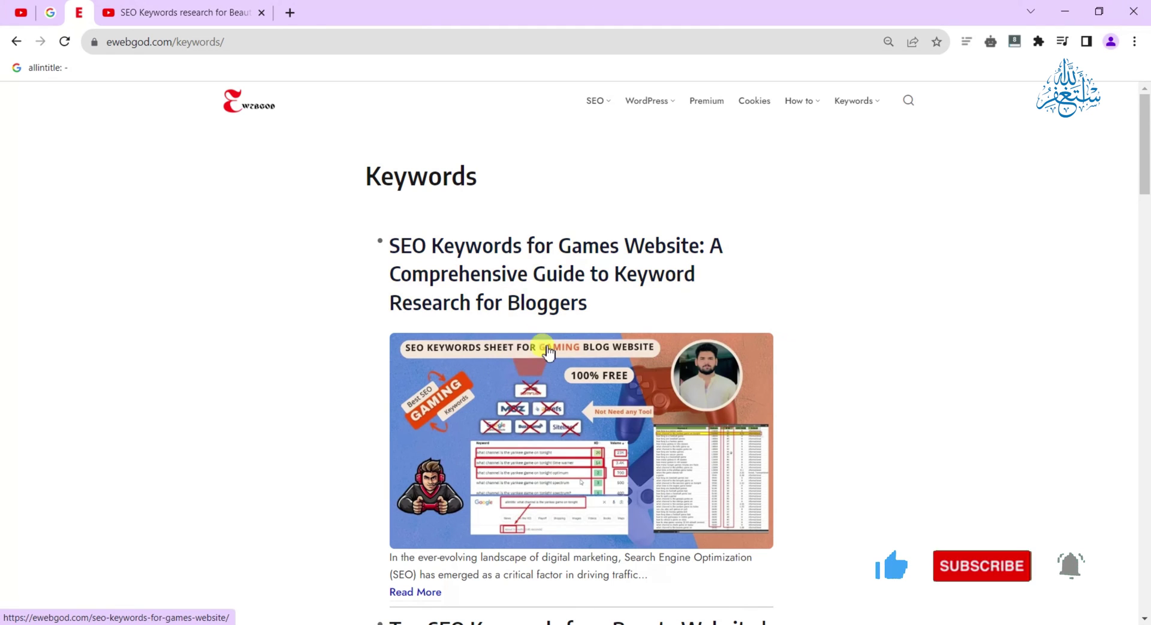
scroll(514, 441, "down", 2)
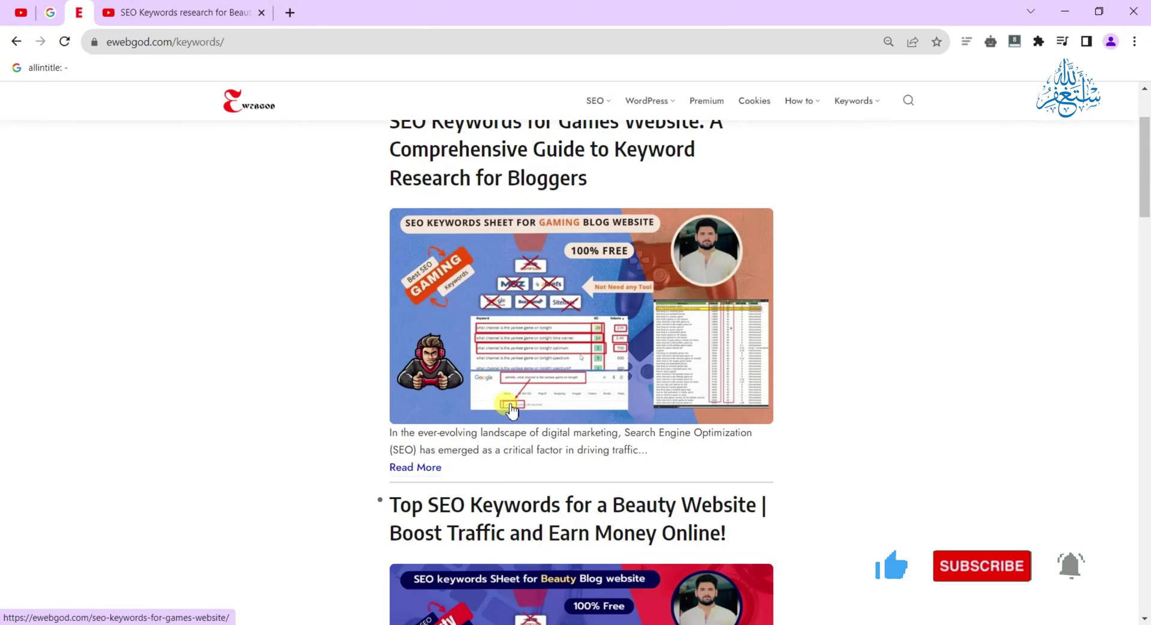
scroll(502, 408, "down", 20)
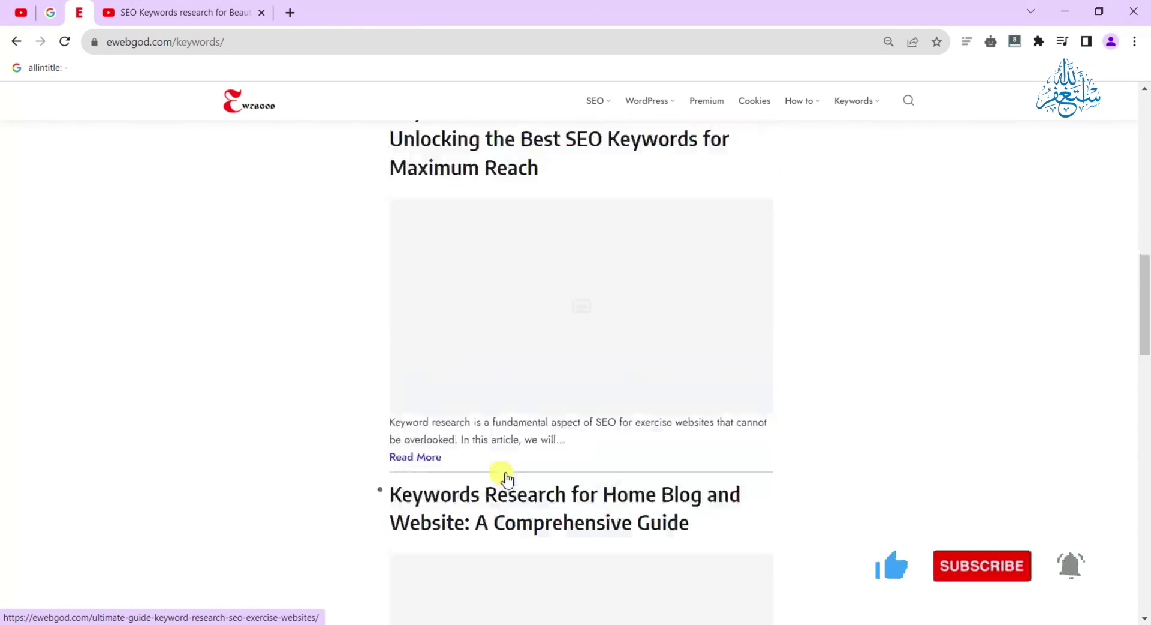
scroll(545, 447, "up", 20)
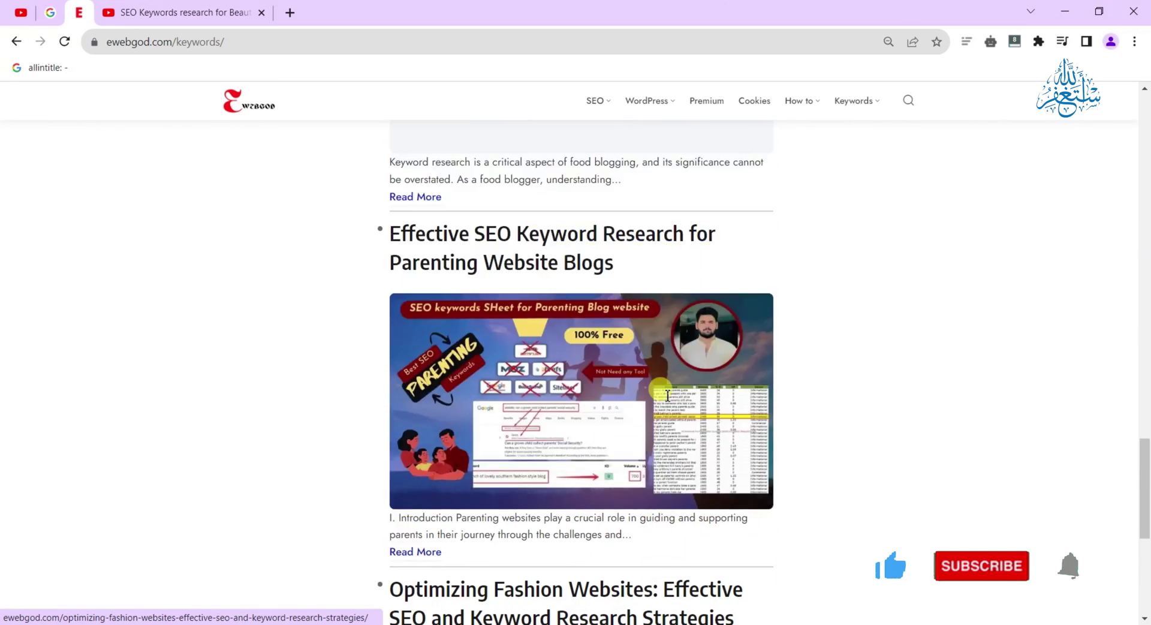
scroll(657, 360, "up", 8)
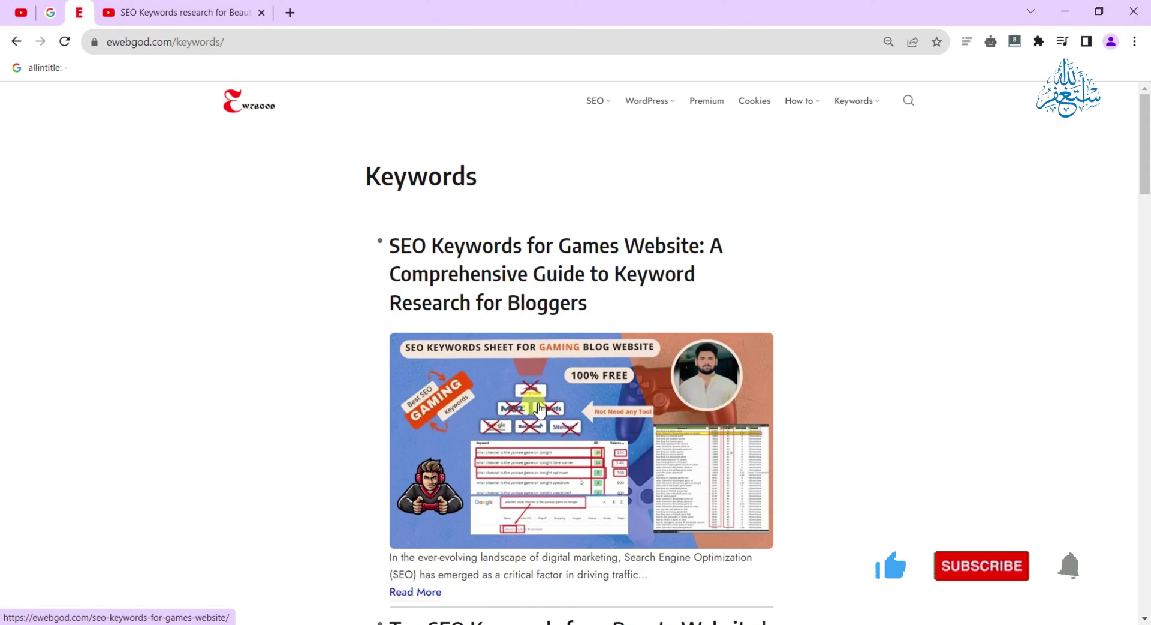
Open the "SEO Keywords for Games Website" article in a new tab and go to its "Get SEO for Gaming Website Keywords" section.
middle_click(570, 391)
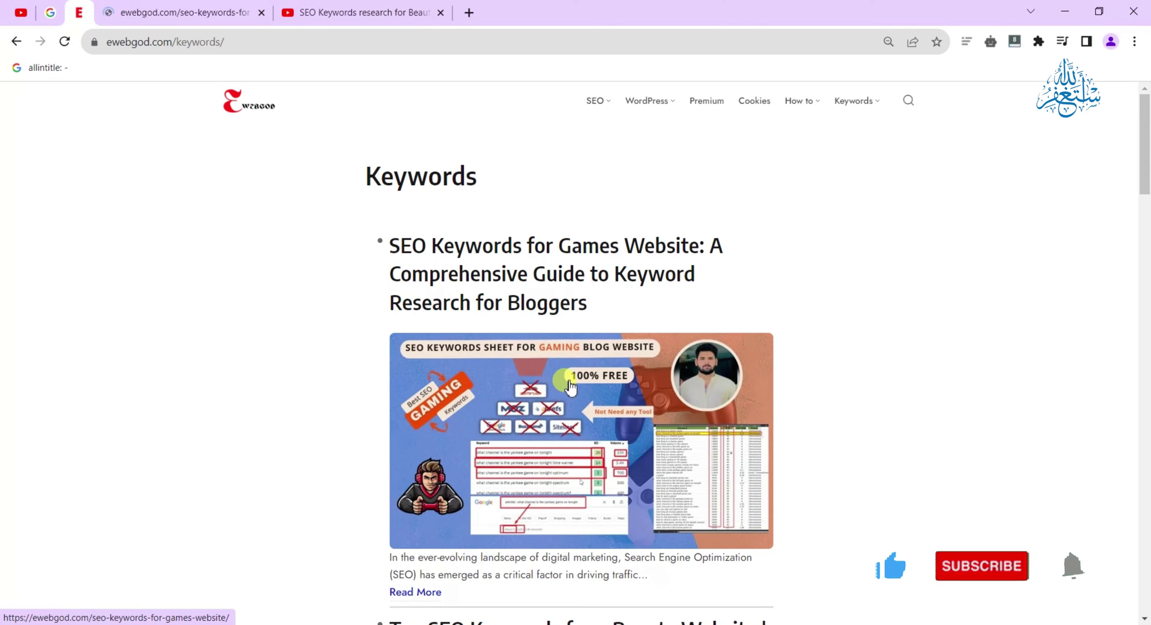
key("ctrl+Tab")
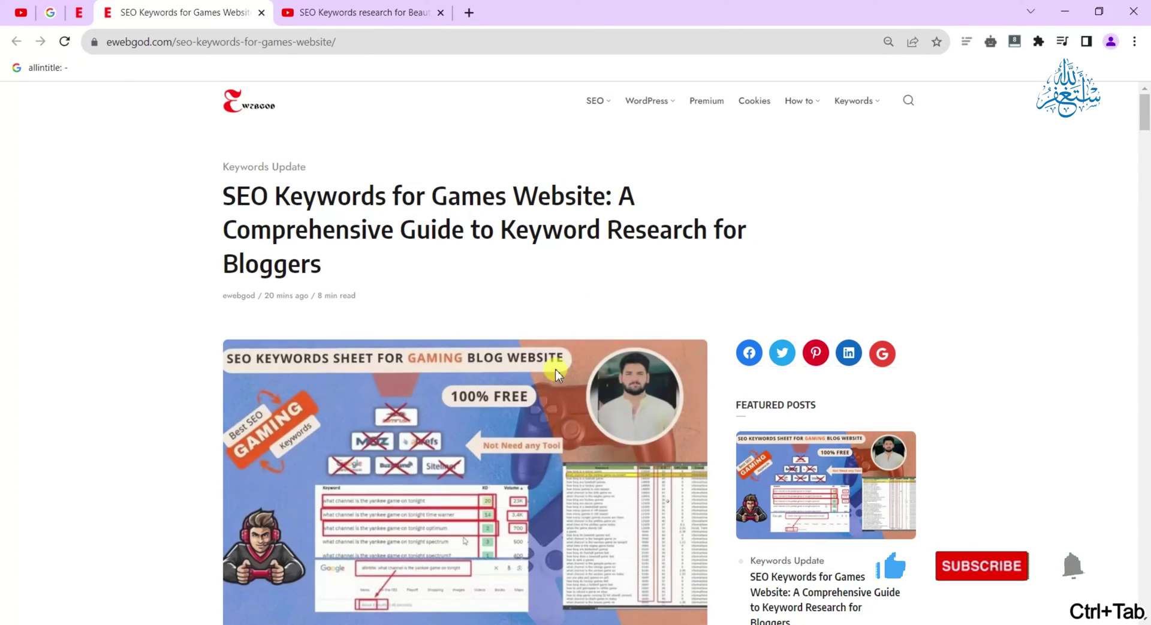
left_click_drag(1145, 108, 1147, 194)
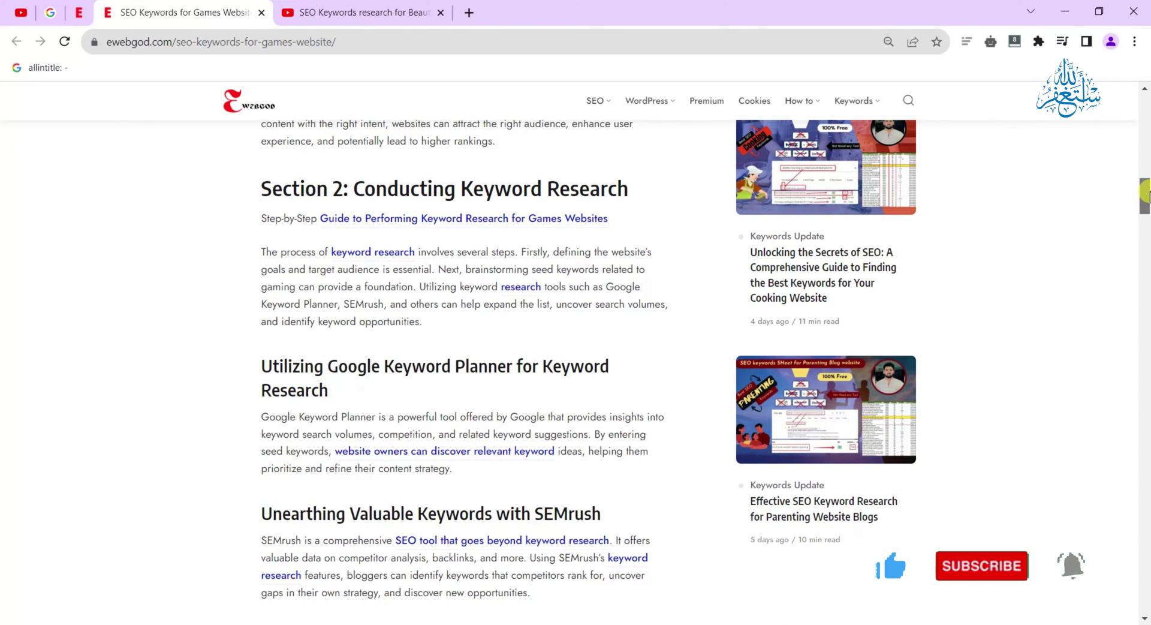
left_click_drag(1146, 194, 1146, 329)
left_click_drag(1146, 389, 1145, 477)
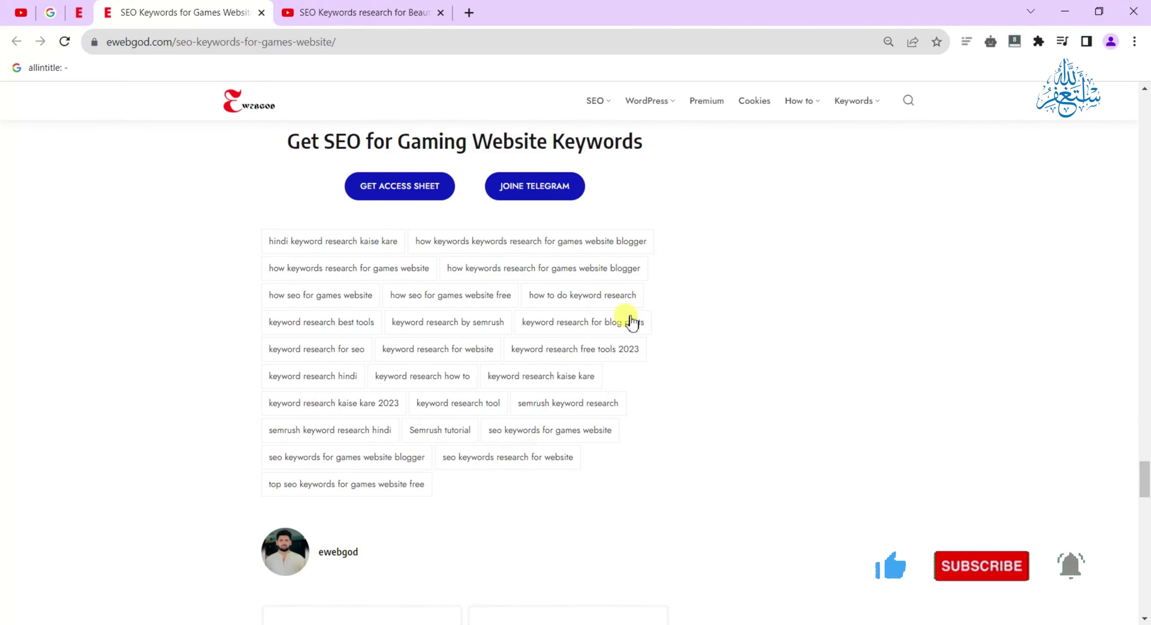
Open the article's access sheet, look through its gaming keyword table, and close that tab.
left_click(382, 190)
scroll(600, 299, "down", 10)
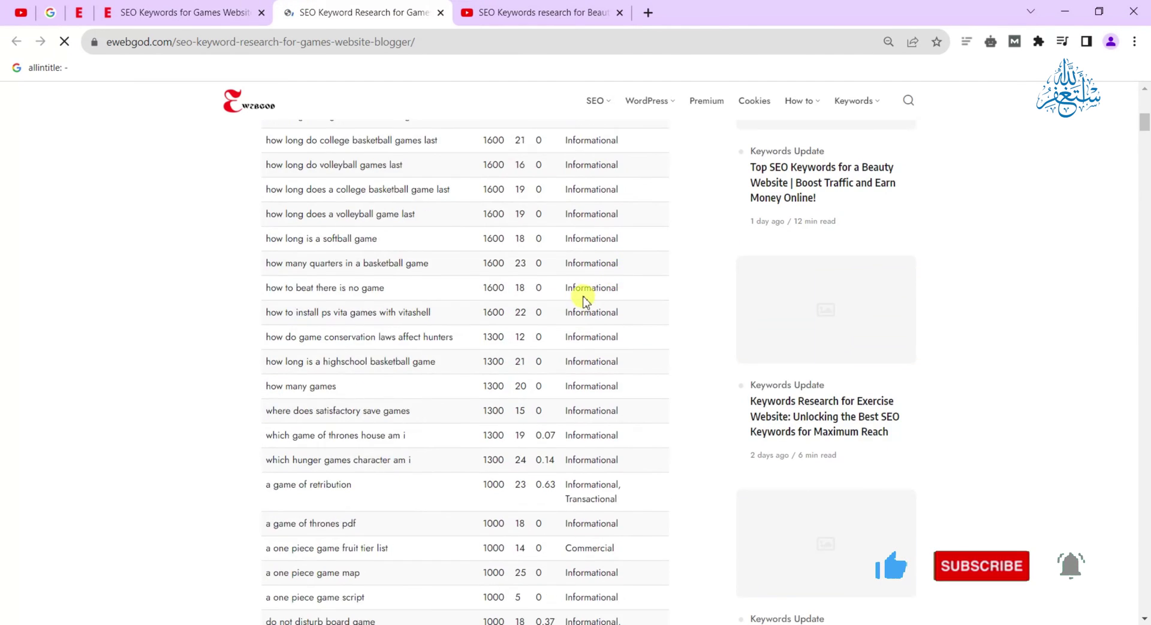
scroll(563, 290, "down", 6)
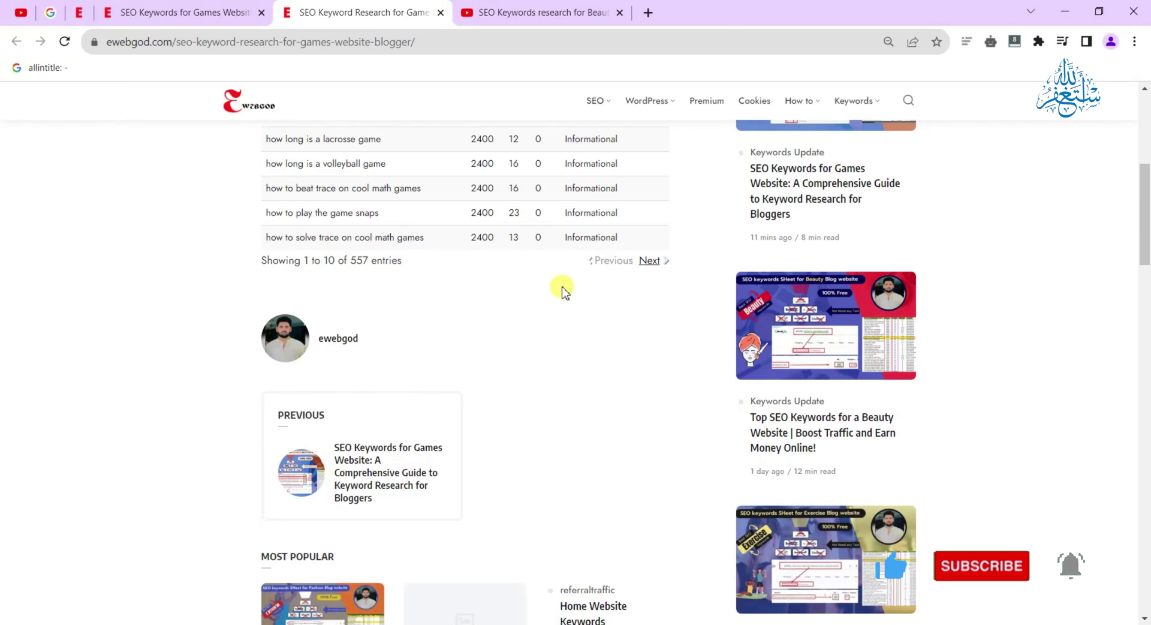
scroll(532, 276, "up", 4)
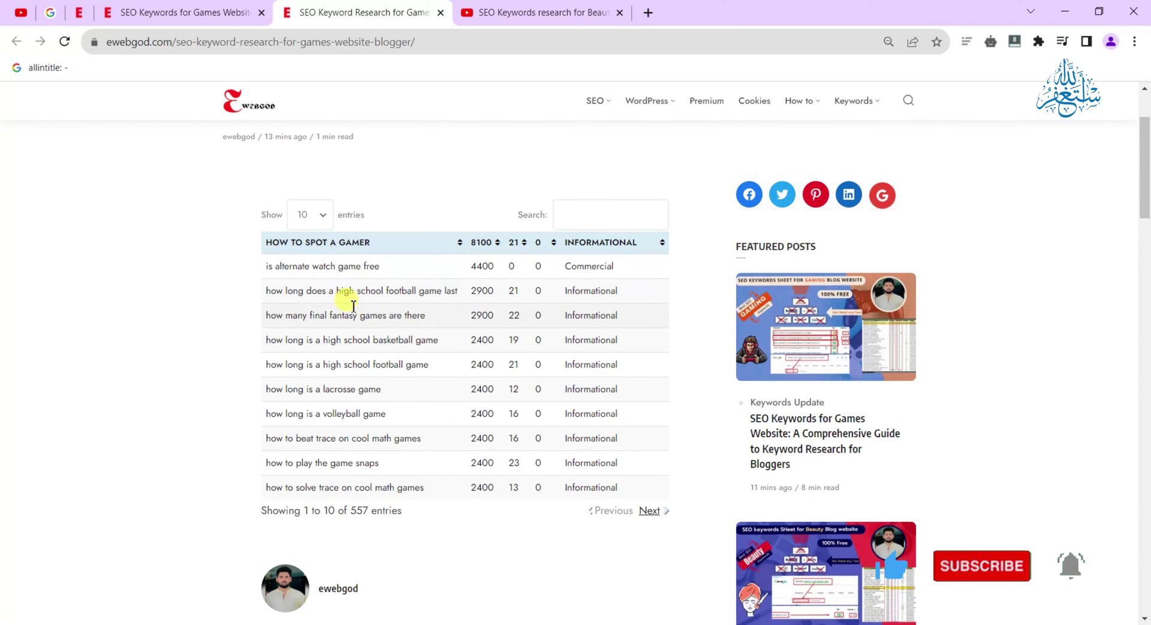
key("ctrl+w")
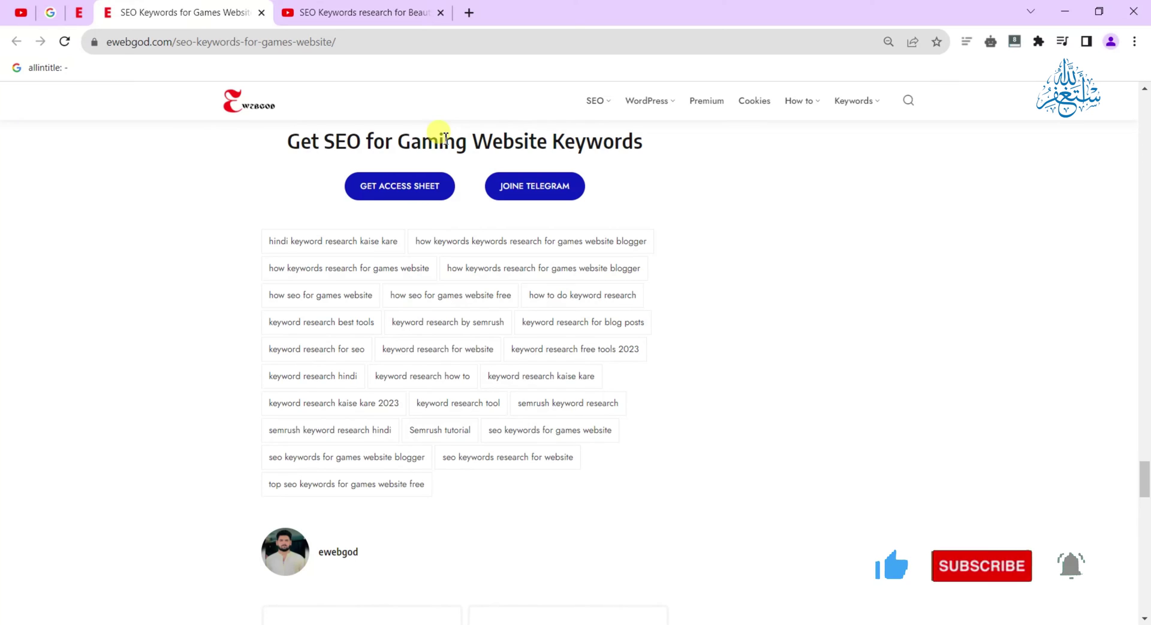
Open the article's Telegram join link and return to the article.
left_click(534, 185)
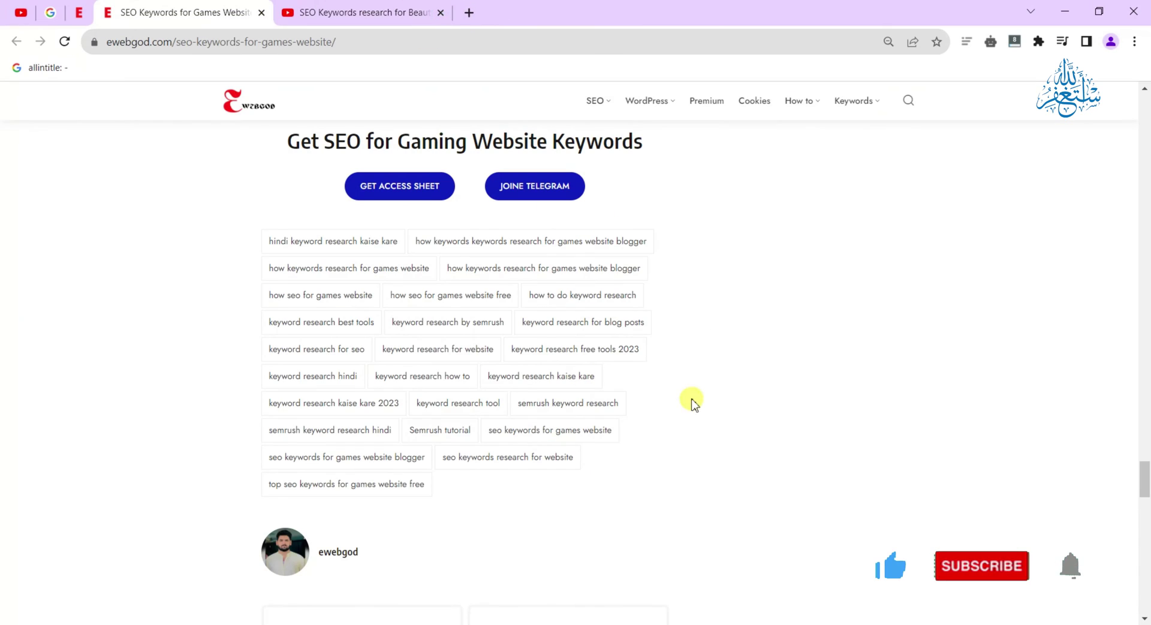
left_click(440, 12)
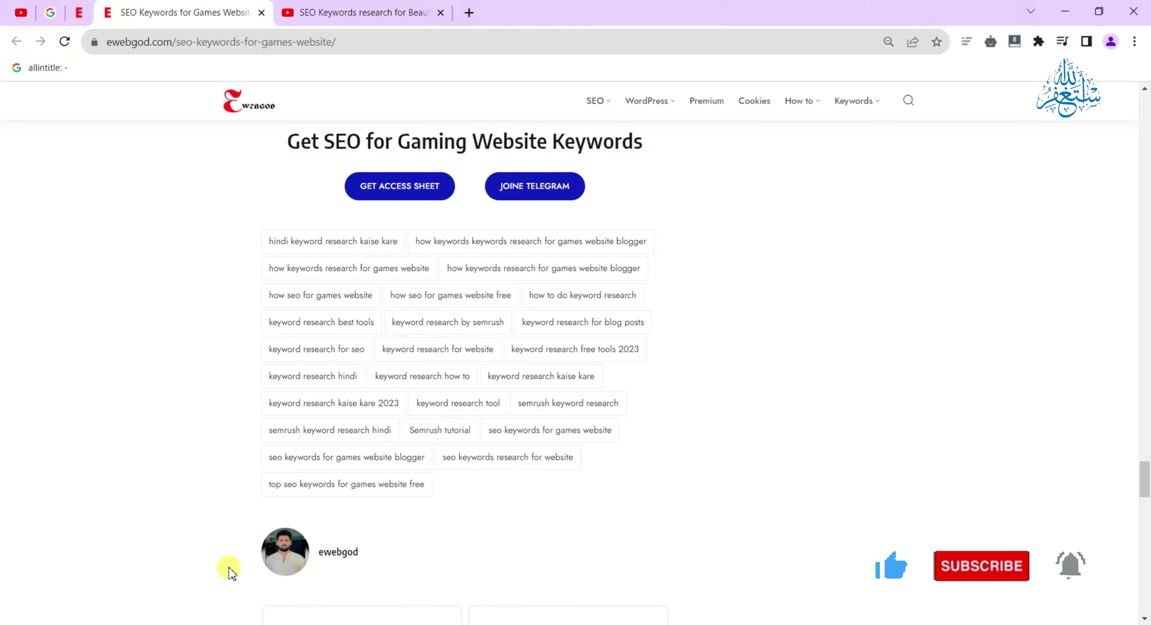
Switch to the beauty website keywords video on YouTube and read its comments.
left_click(403, 9)
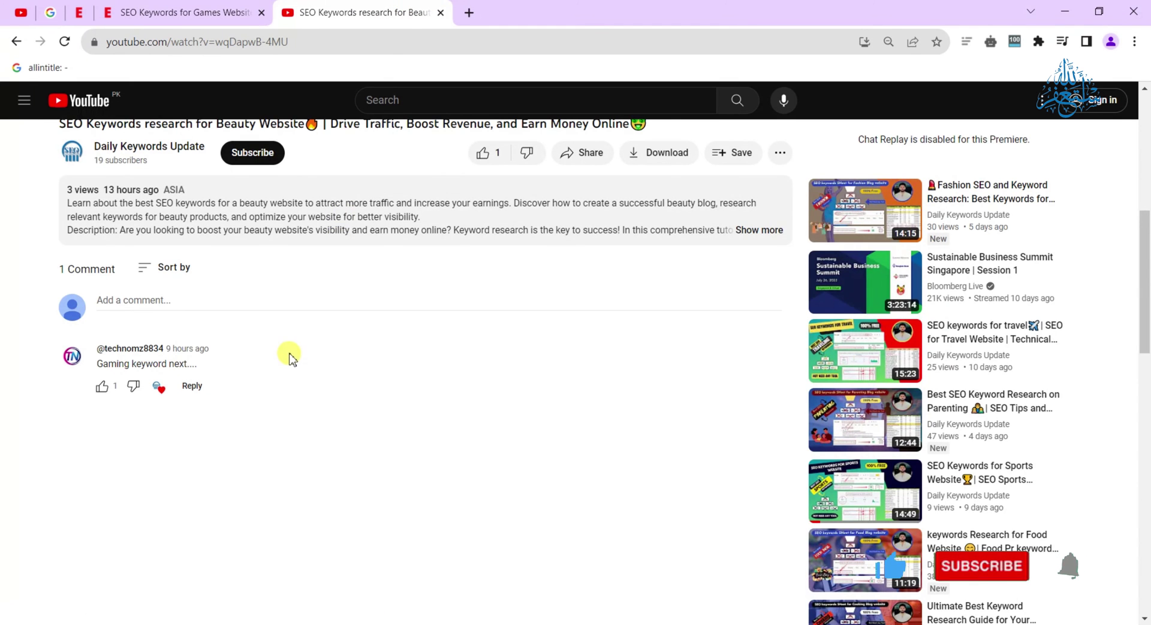
scroll(284, 353, "down", 2)
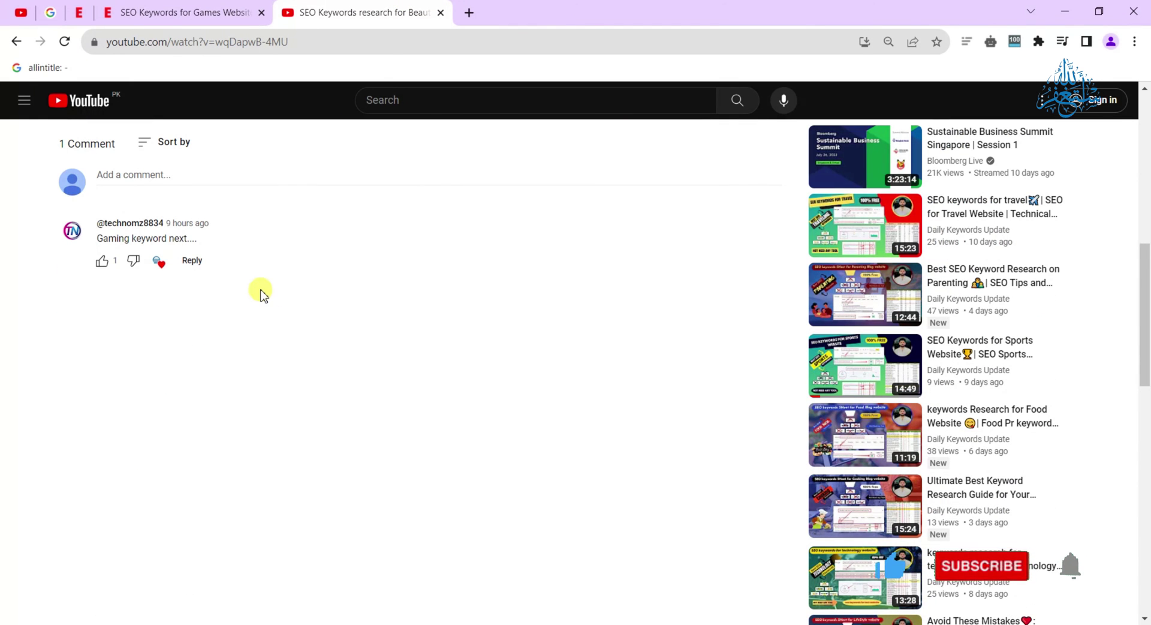